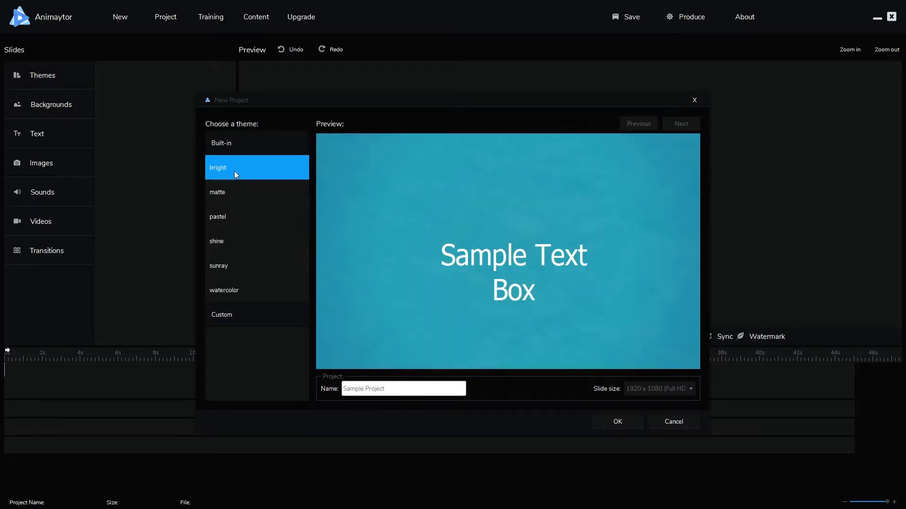
Step: Name the new bright-theme project Magnimetrics Intro, choose the 1920 x 1080 (Full HD) slide size and create it
left_click_drag(396, 388, 242, 364)
type("Magnimetr")
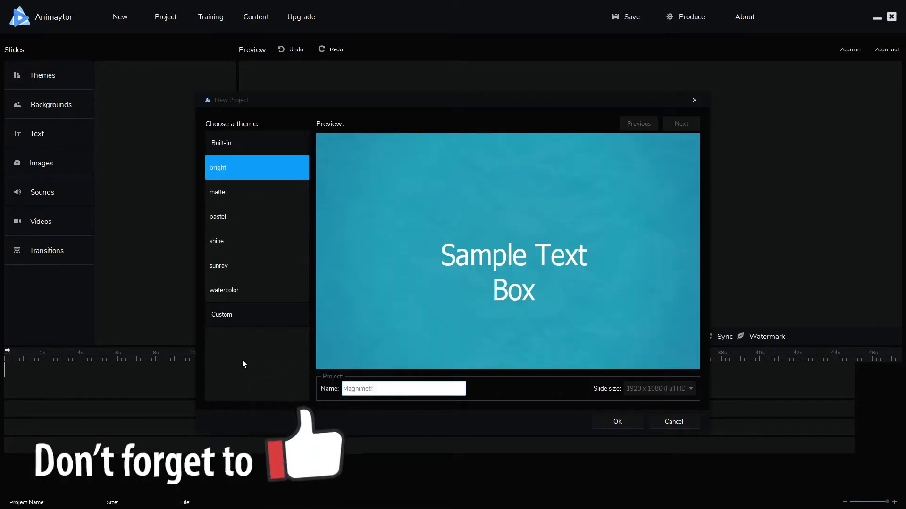
type("ics Intro")
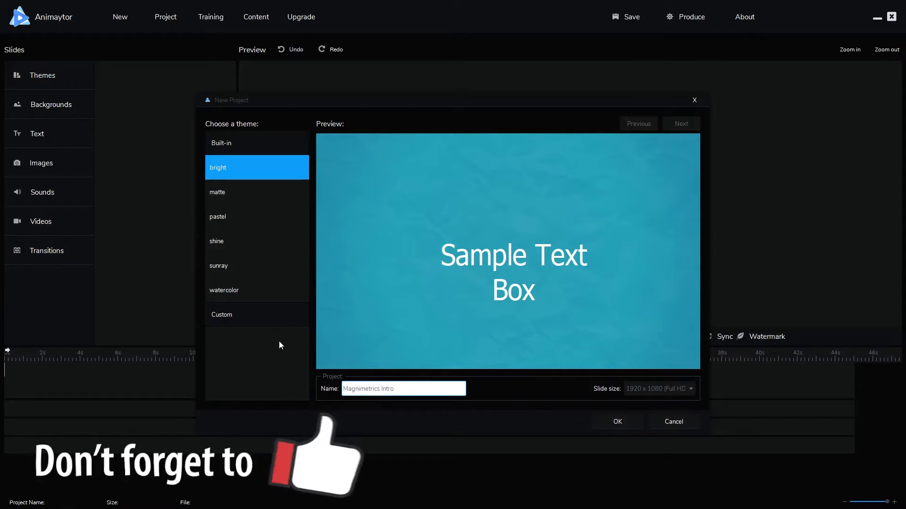
left_click(661, 388)
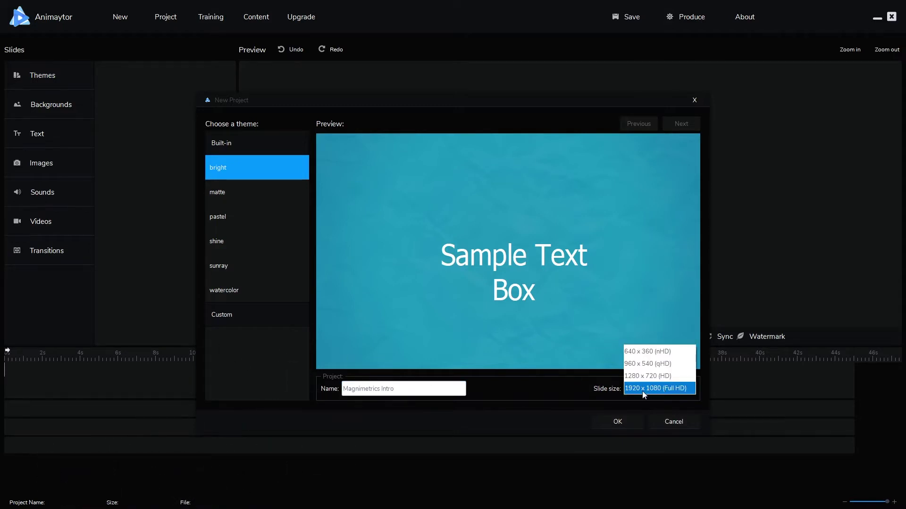
left_click(643, 390)
left_click(619, 425)
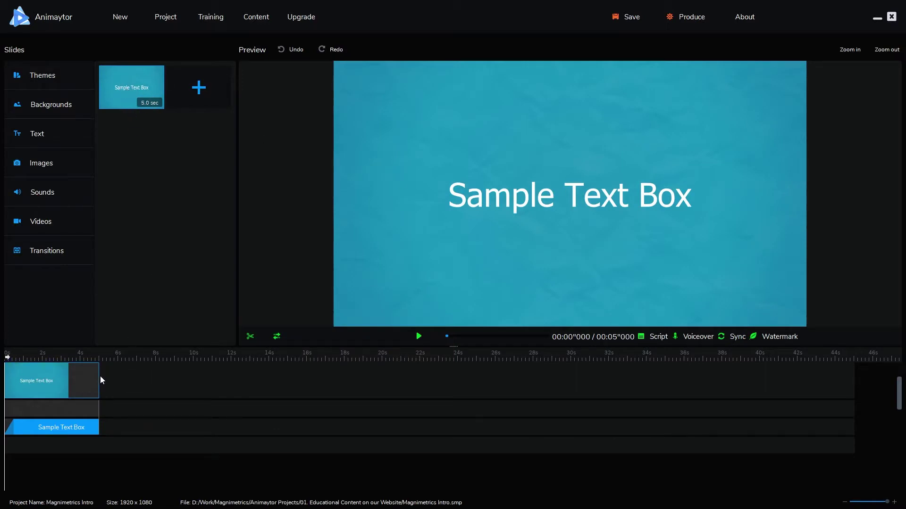
Step: Extend the first slide on the timeline to about 8.2 seconds and check its duration in the background settings
left_click_drag(97, 374, 158, 376)
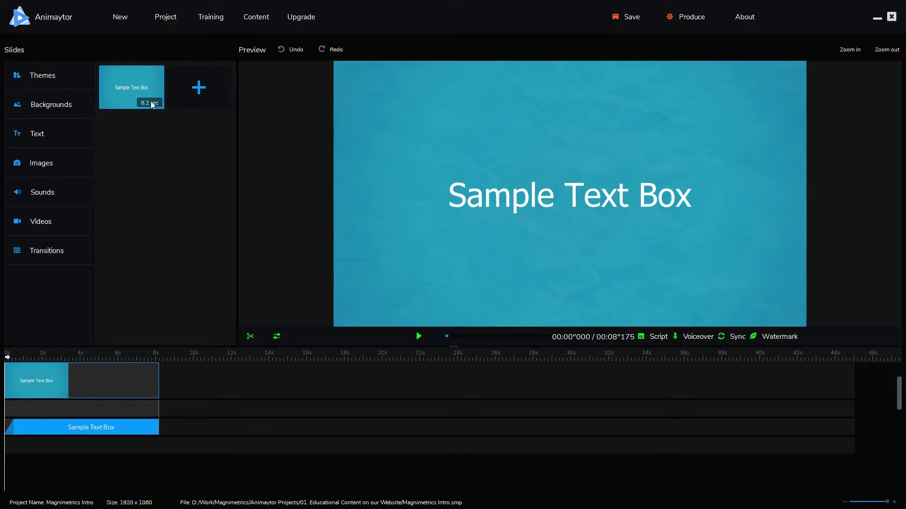
left_click(34, 107)
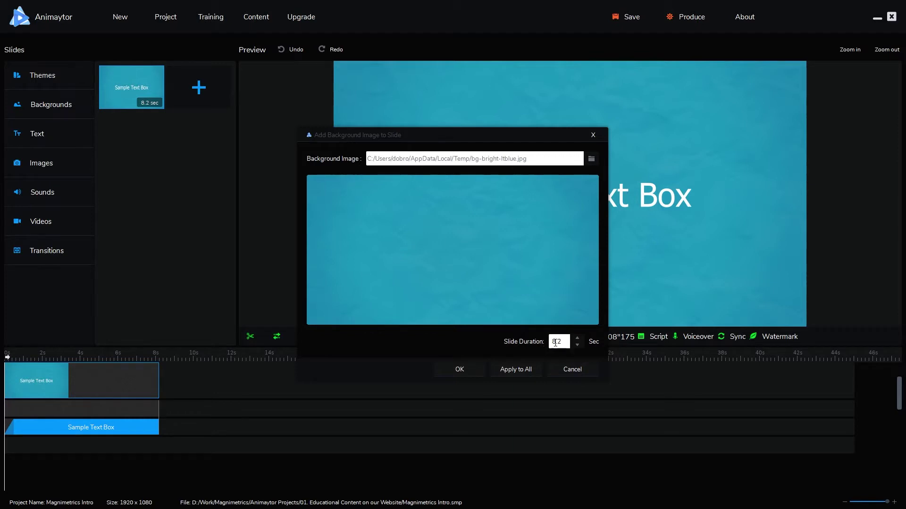
left_click(593, 135)
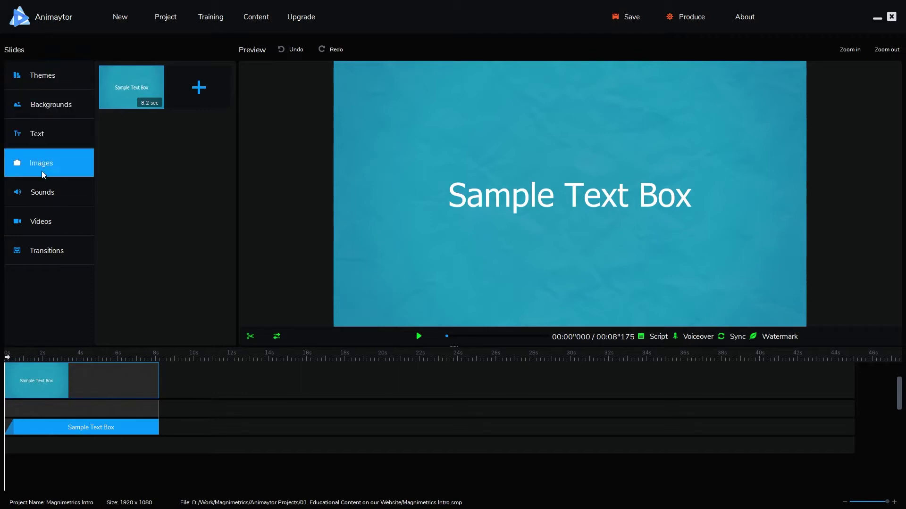
Step: Look over the theme options without changing them and delete the sample text box from the slide
left_click(56, 75)
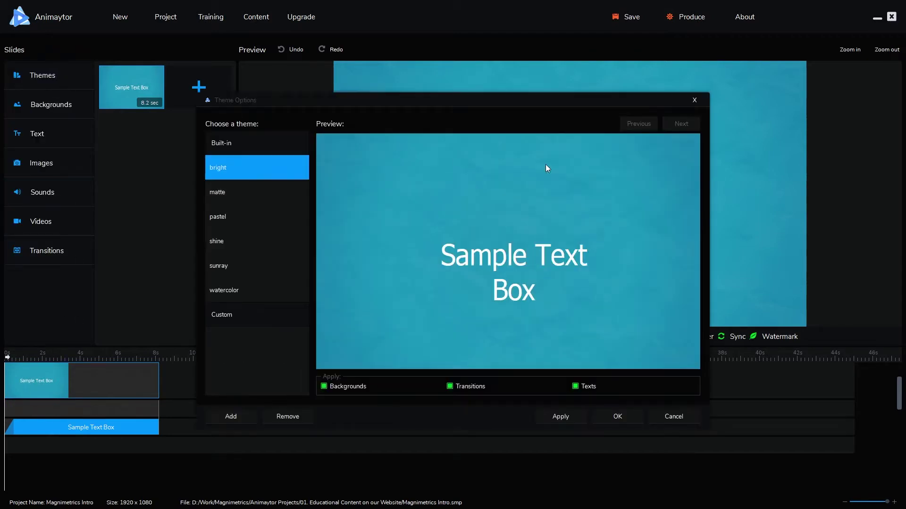
left_click(695, 101)
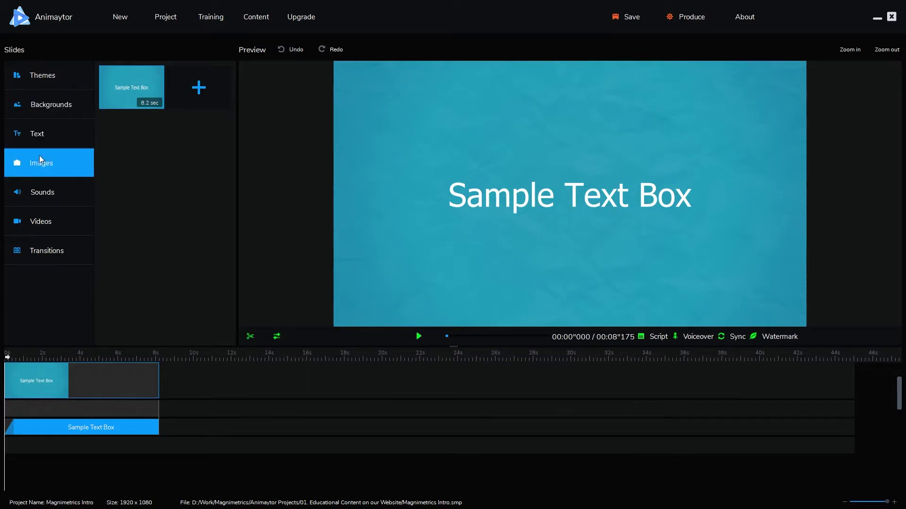
left_click(447, 212)
key("Delete")
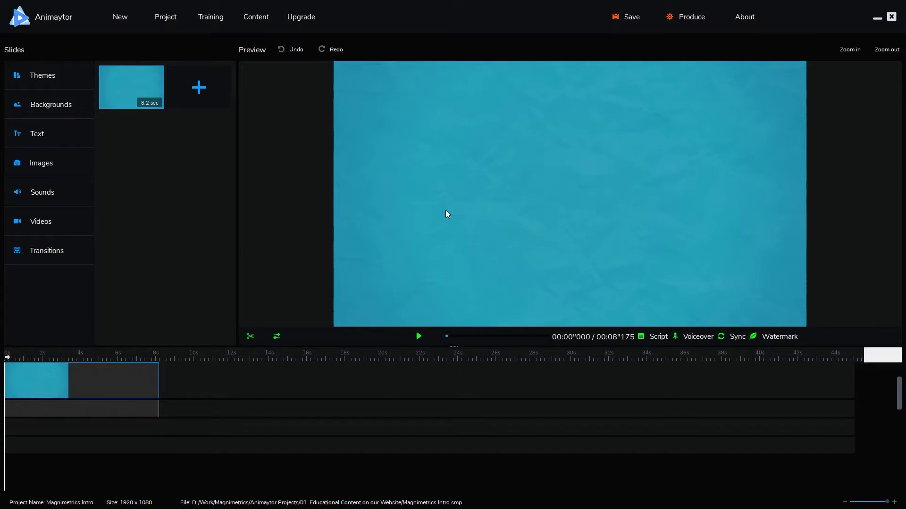
Step: Add the voiceover track from the file Slide Deck Voice Over_mixdown - cut.wav and play the slide to hear it
left_click(687, 339)
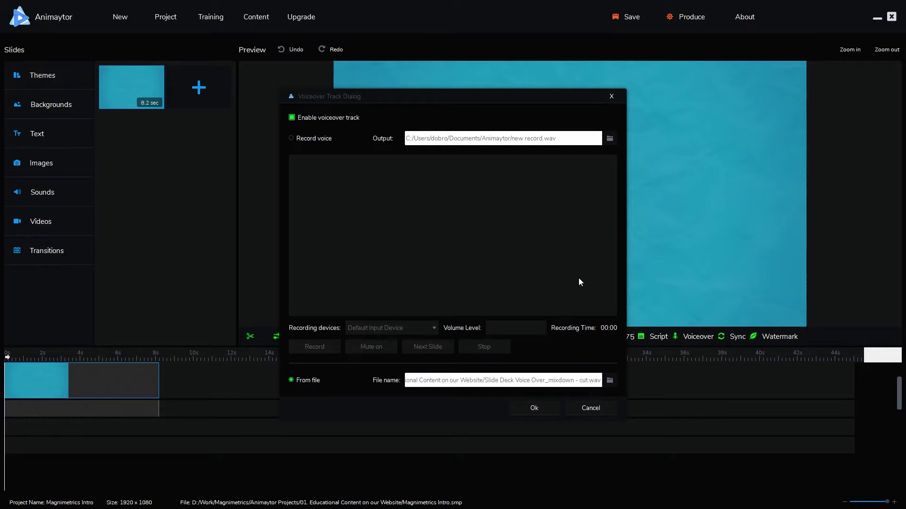
left_click(538, 409)
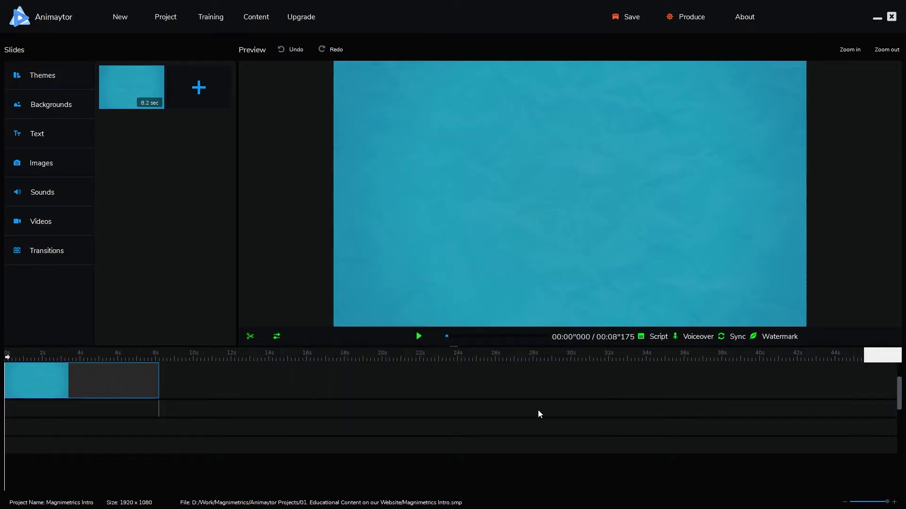
left_click(424, 338)
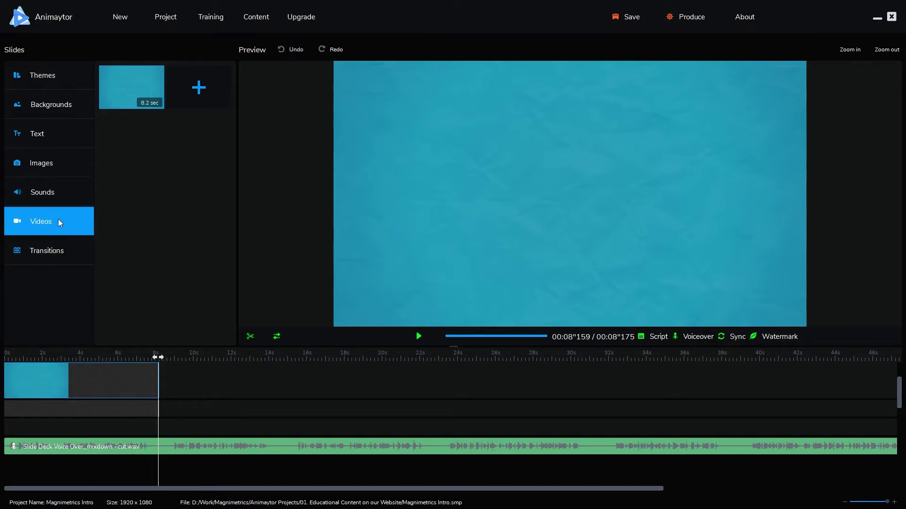
Step: Choose Lets Go_SoundBetter.mp3 from the local music library as the project's background music
left_click(53, 202)
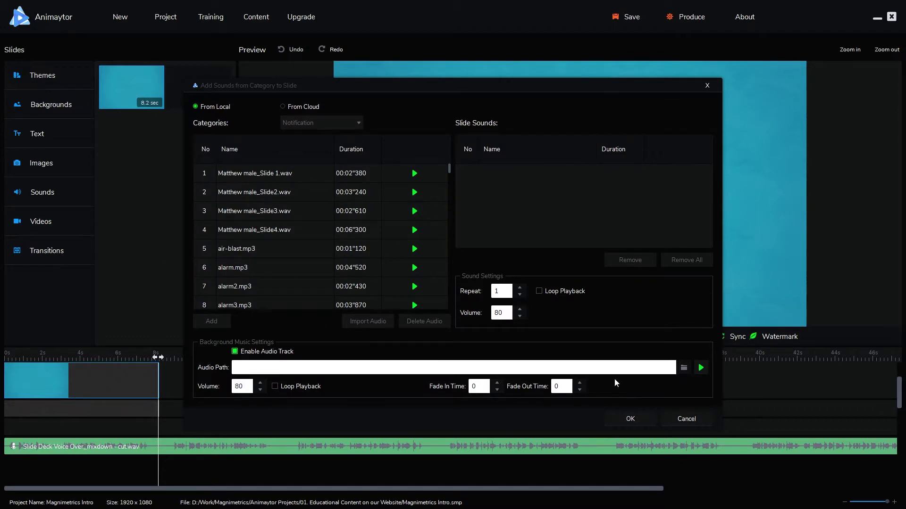
left_click(684, 368)
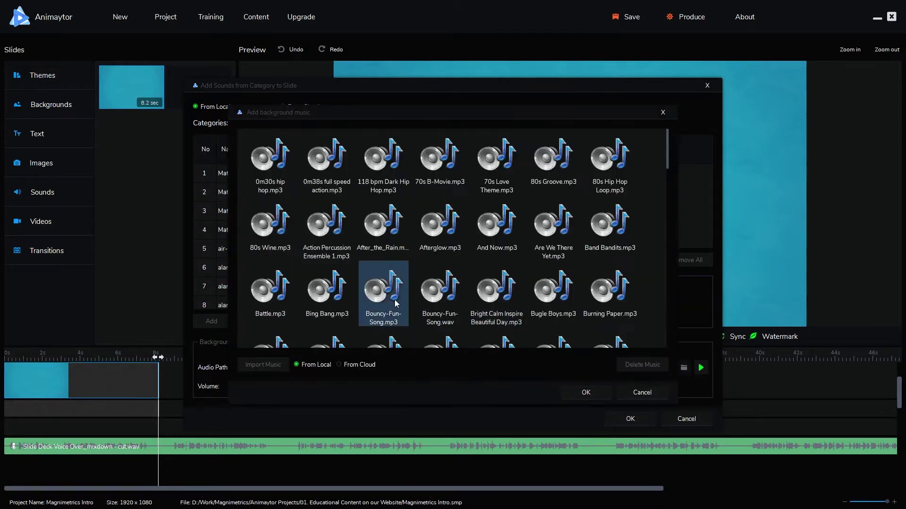
scroll(396, 302, "down", 10)
scroll(398, 302, "up", 3)
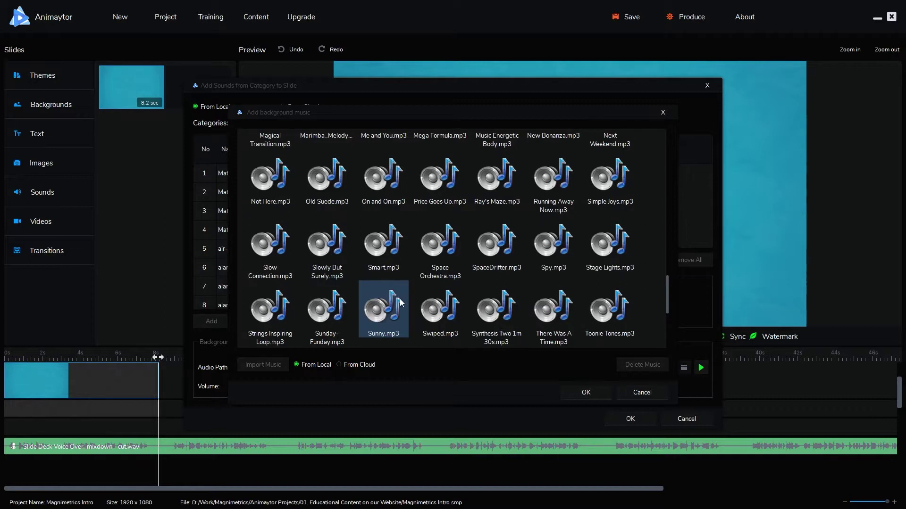
scroll(402, 302, "up", 3)
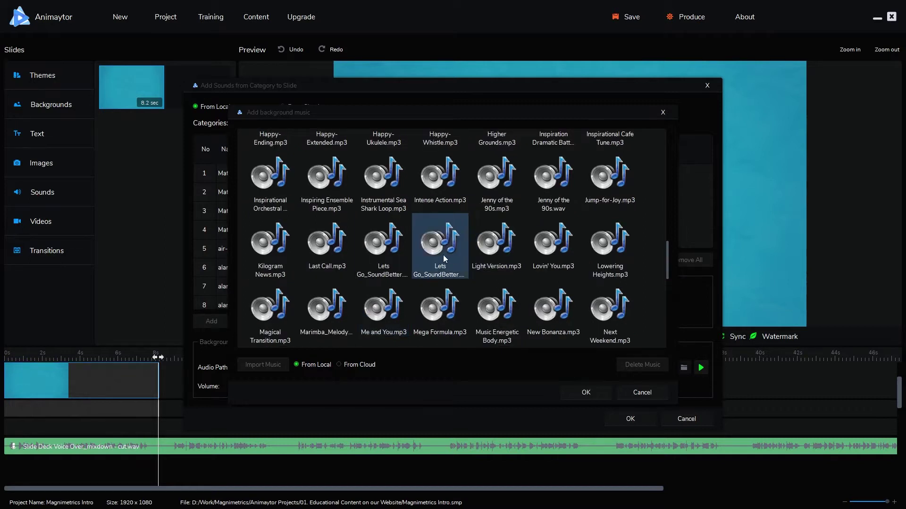
left_click(396, 245)
left_click(600, 396)
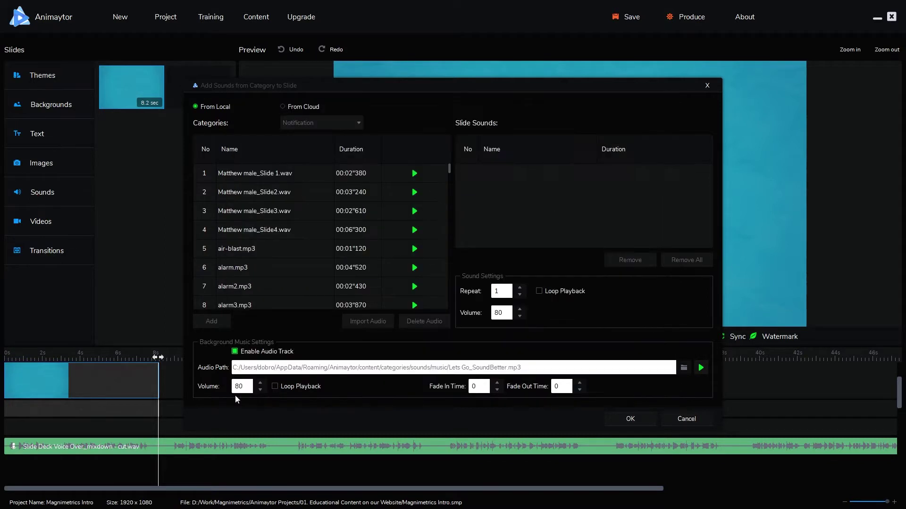
Step: Set the background music volume to 50, apply the sound settings and briefly play back the slide
key("BackSpace")
key("BackSpace")
type("50")
left_click(615, 420)
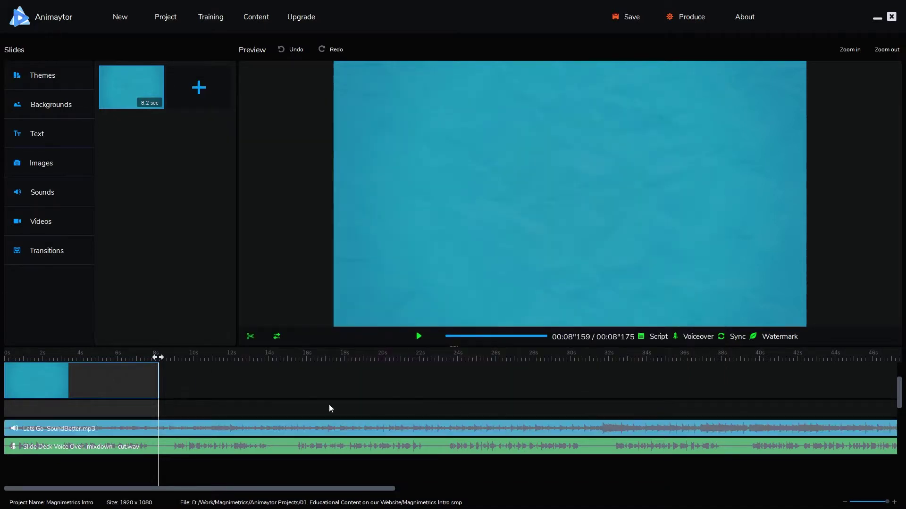
left_click(422, 336)
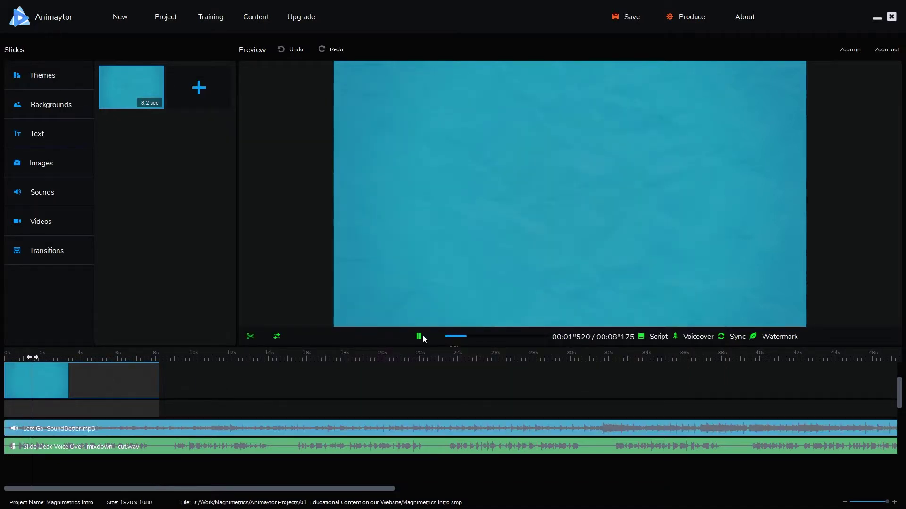
left_click(419, 336)
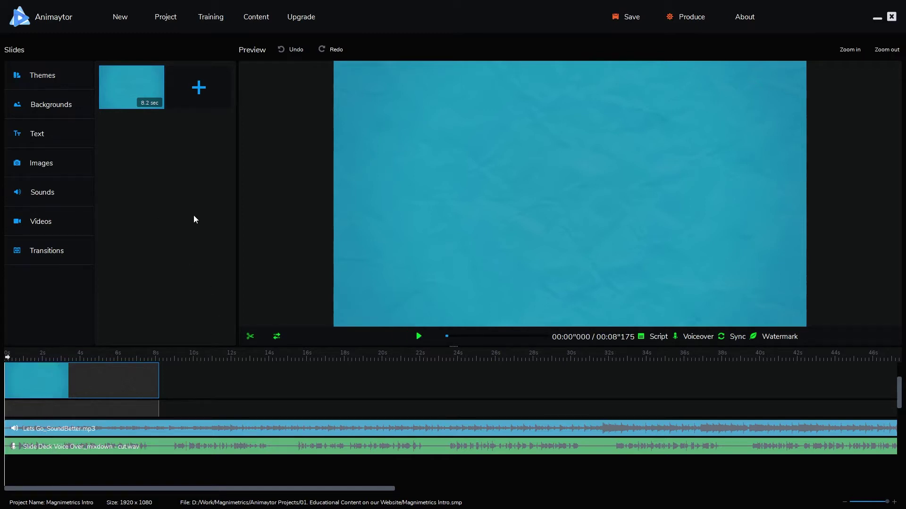
Step: Open the library for adding an image to the slide and browse its Characters, Animations, Callouts and Effects categories
left_click(75, 175)
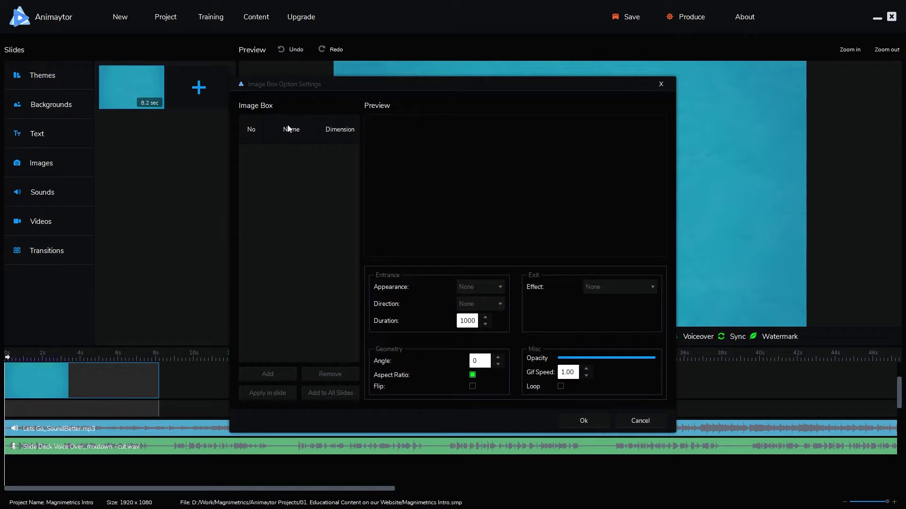
left_click(268, 374)
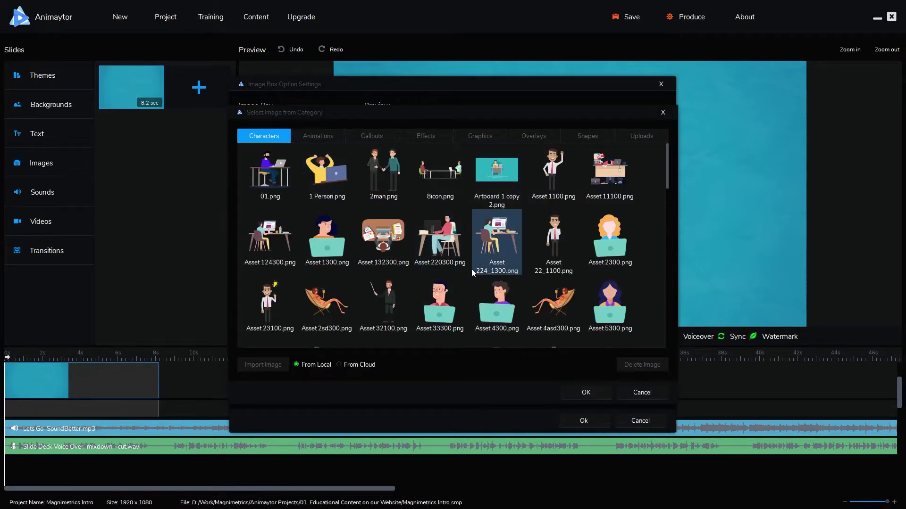
scroll(386, 223, "down", 3)
scroll(386, 223, "down", 8)
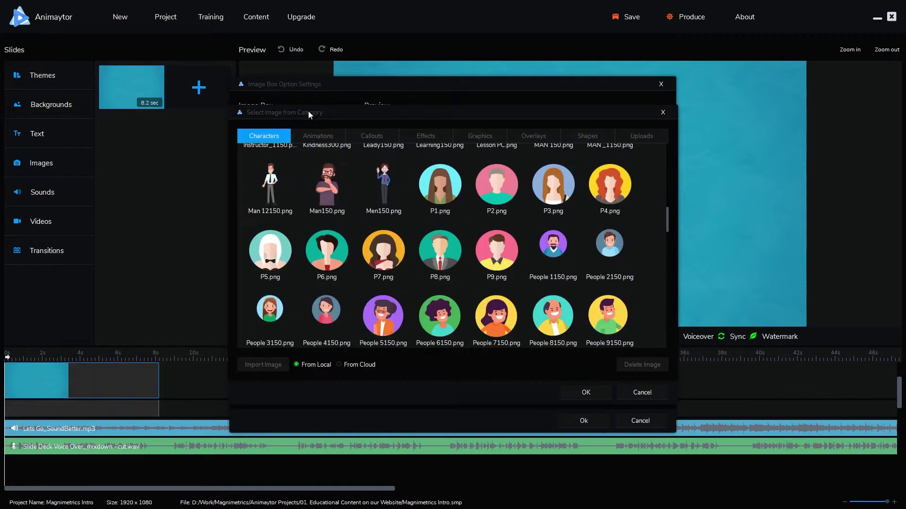
left_click(318, 136)
left_click(390, 137)
left_click(426, 137)
left_click(271, 137)
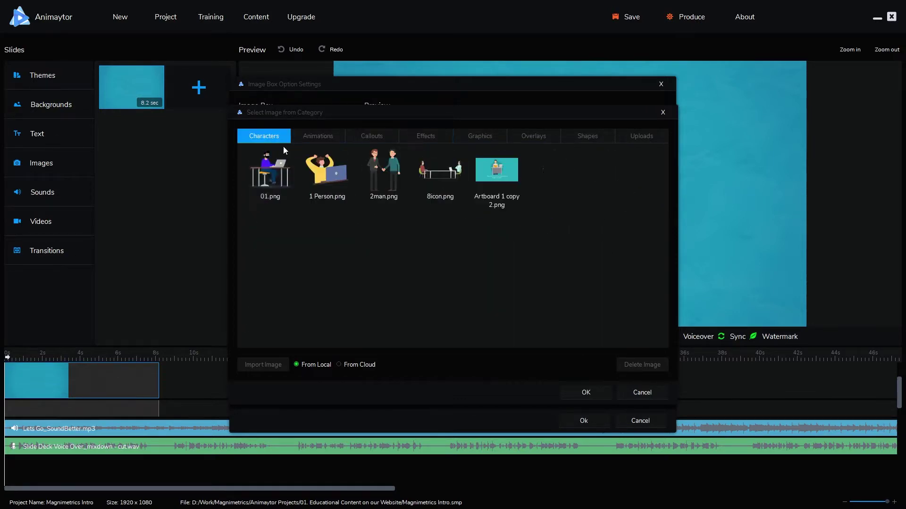
Step: Find the waving man hich1.png among the Characters and add it to the slide's image list
scroll(464, 269, "down", 5)
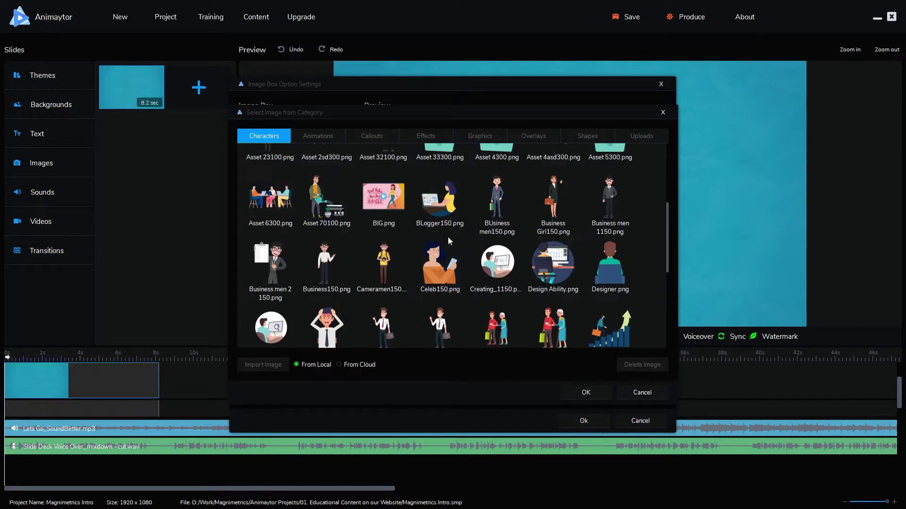
scroll(444, 255, "down", 10)
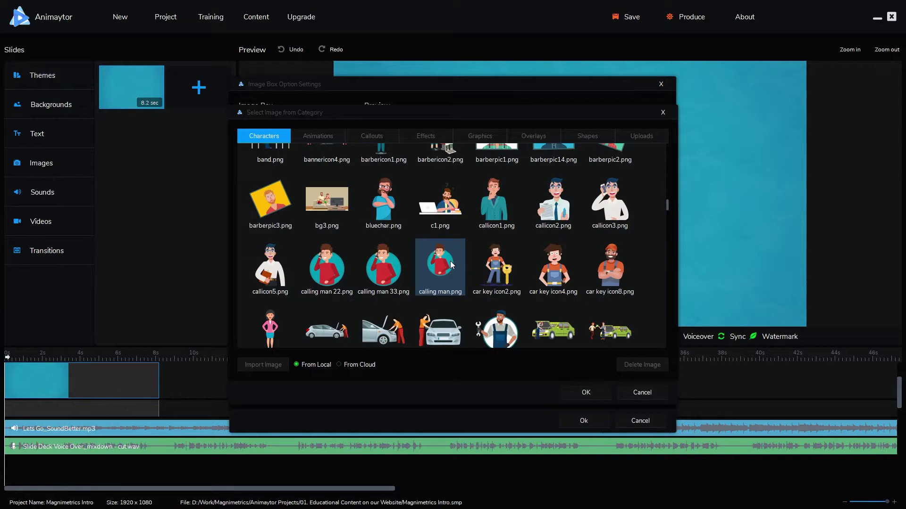
scroll(451, 265, "down", 8)
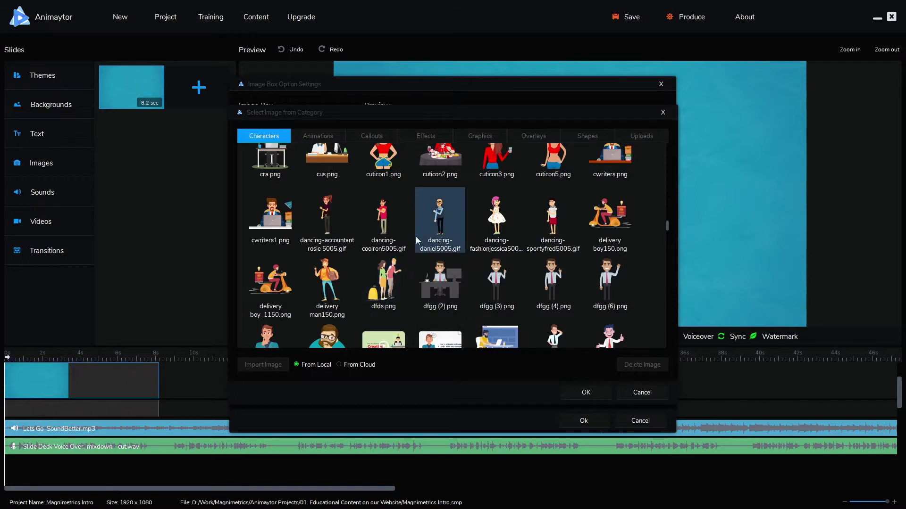
scroll(415, 264, "down", 5)
scroll(415, 263, "down", 3)
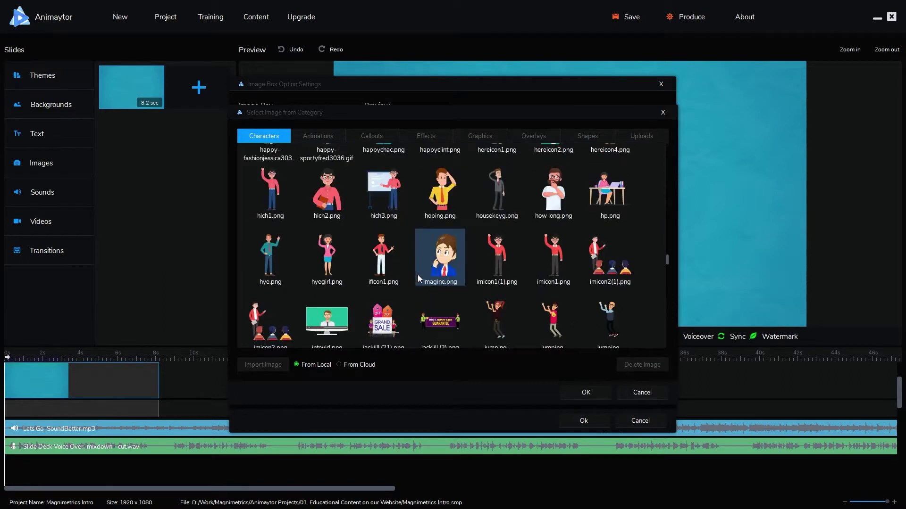
left_click(547, 261)
left_click(271, 215)
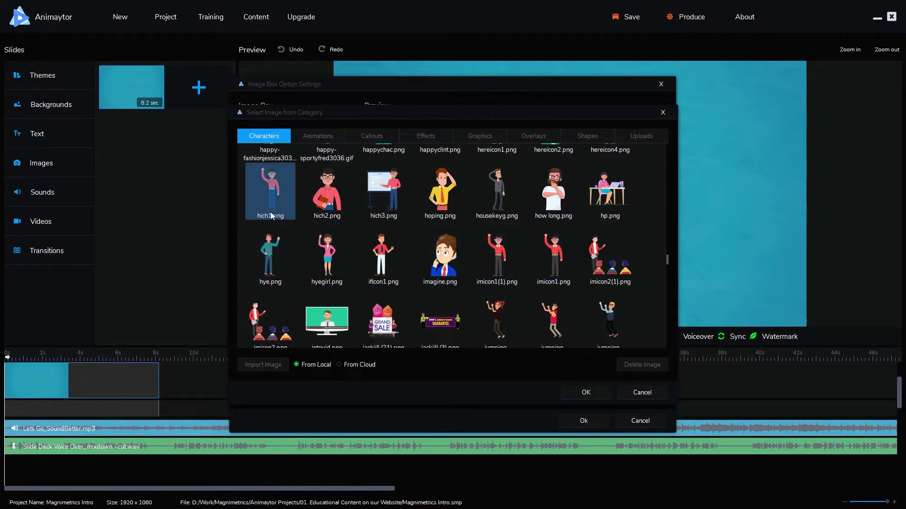
left_click(584, 390)
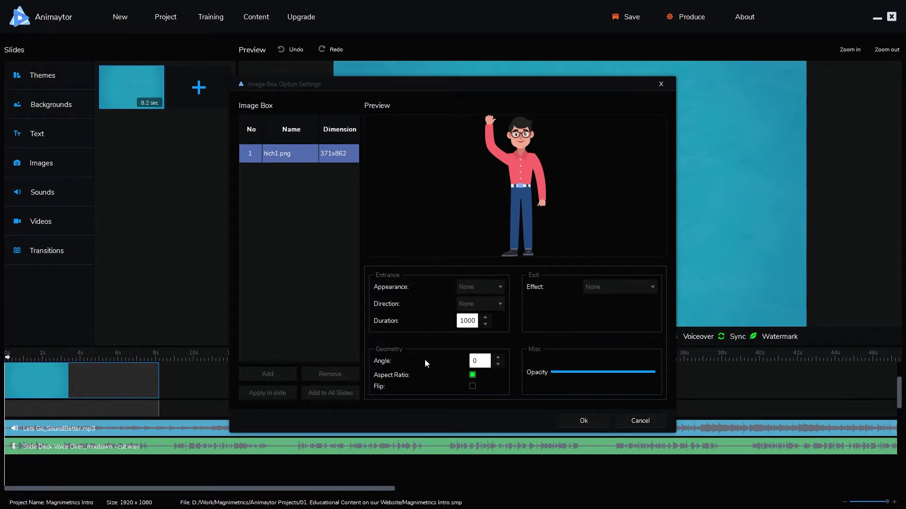
Step: Give the waving man a Fly in entrance from Left to Right with a duration of 500, and preview the slide
left_click(472, 387)
left_click(479, 287)
left_click(471, 299)
left_click(471, 302)
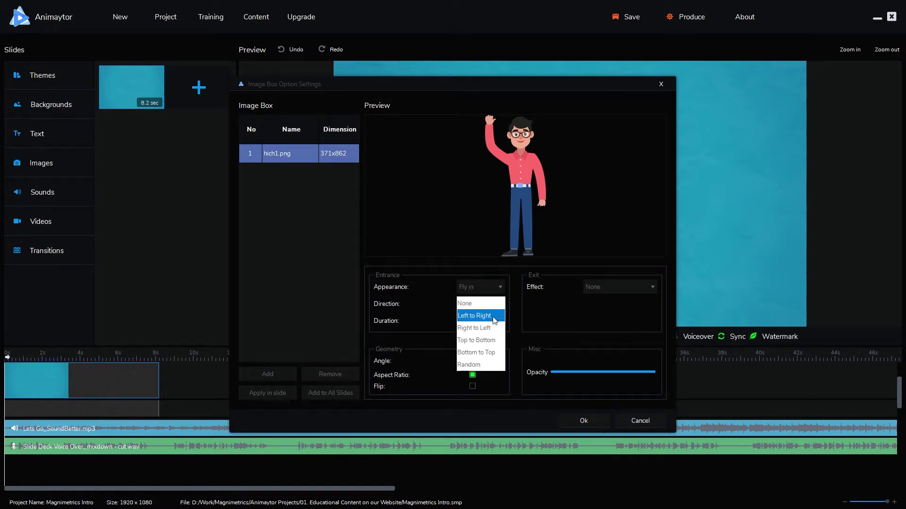
left_click(493, 316)
double_click(465, 321)
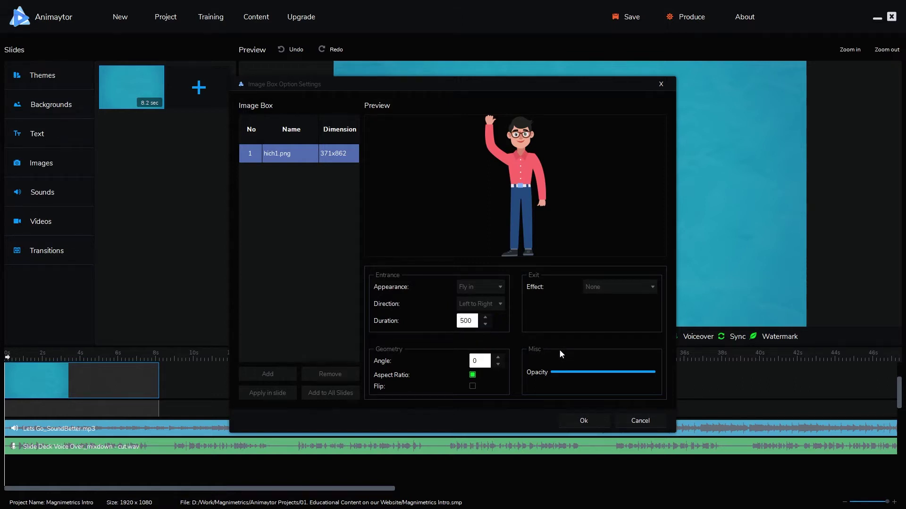
left_click(584, 421)
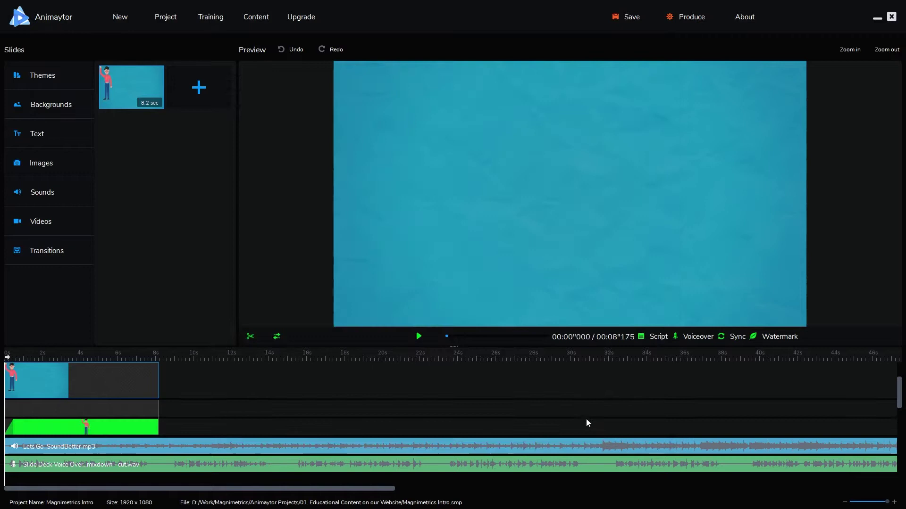
left_click(419, 336)
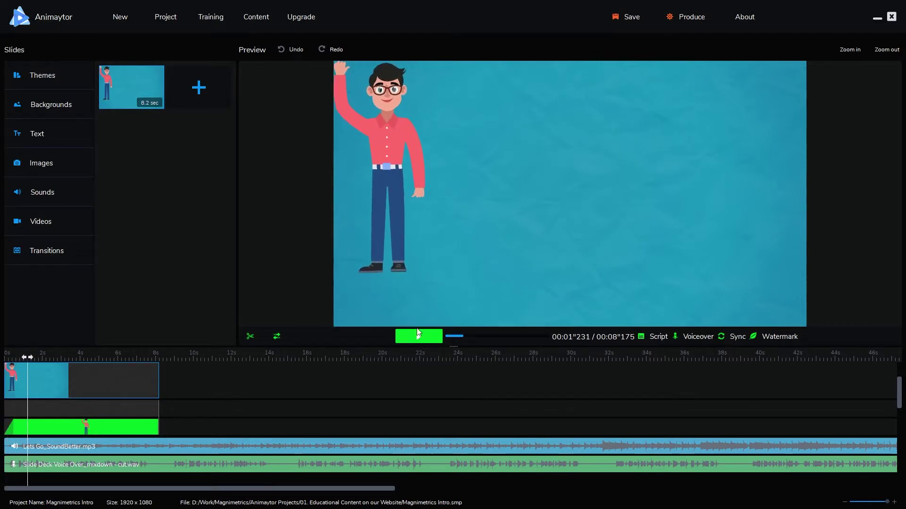
Step: Move the waving man inward from the slide's upper-left corner to its lower-left area and scale him down slightly
left_click(395, 158)
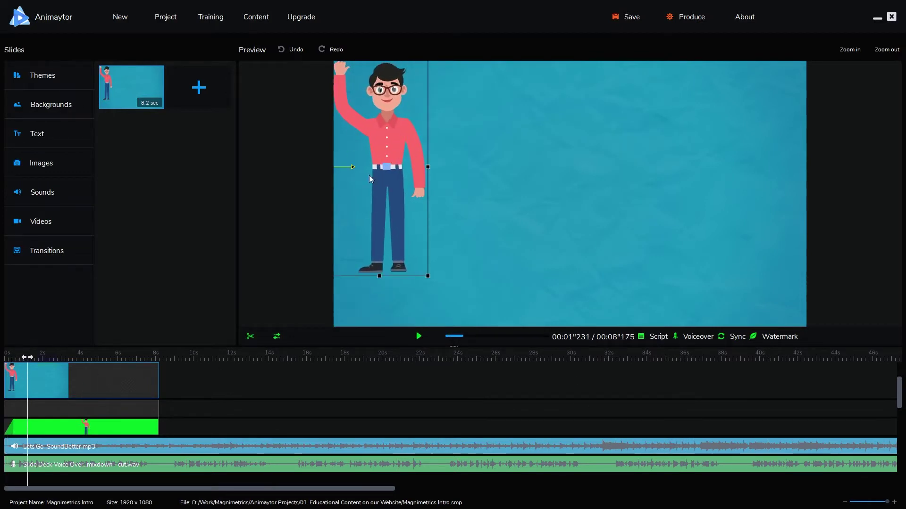
left_click_drag(395, 148, 447, 211)
left_click_drag(478, 99, 468, 112)
left_click_drag(456, 312, 448, 305)
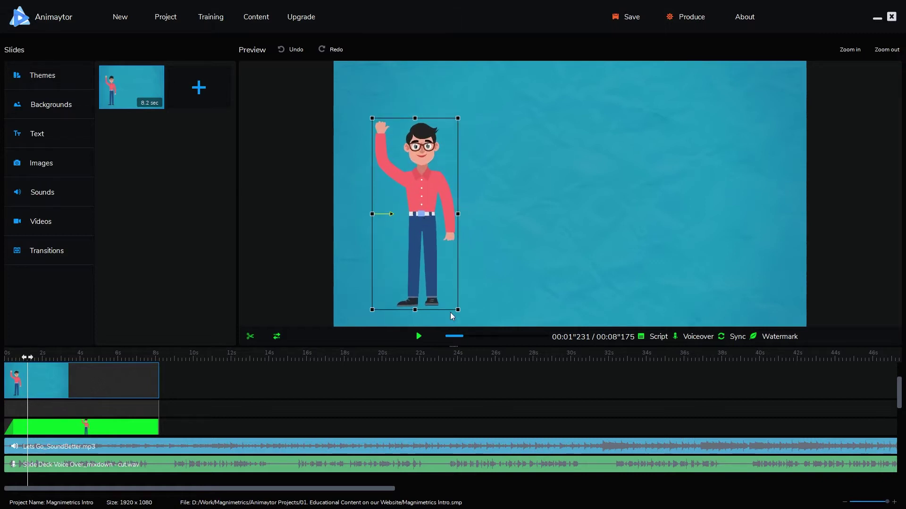
left_click(13, 358)
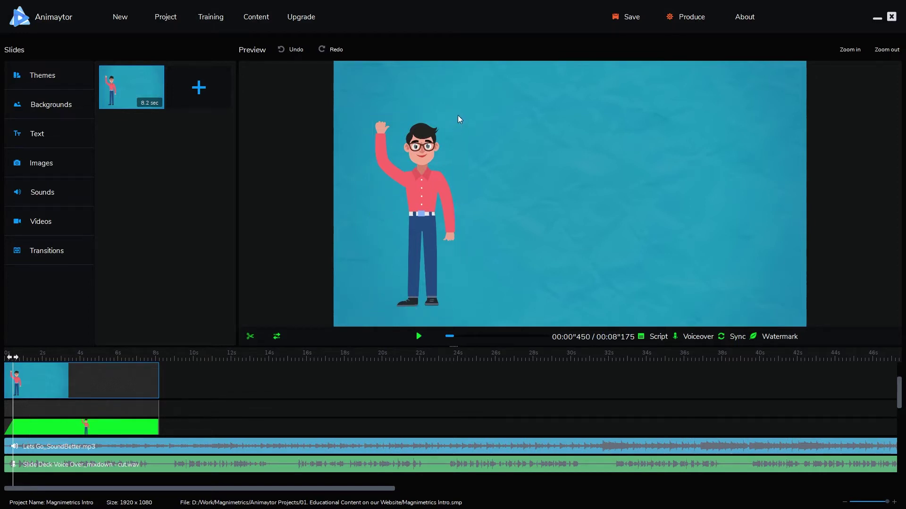
left_click_drag(458, 119, 457, 127)
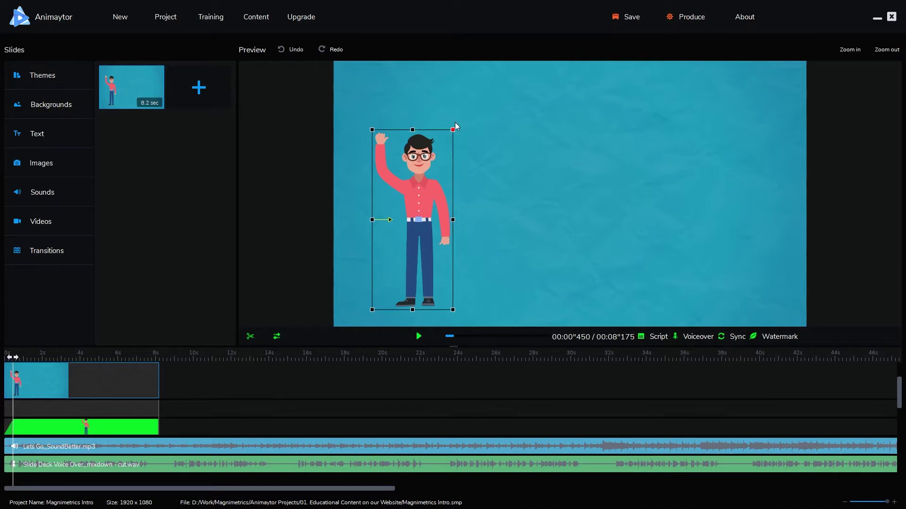
Step: Add the speechbubble.gif callout from the Callouts category to the slide's image list
double_click(431, 184)
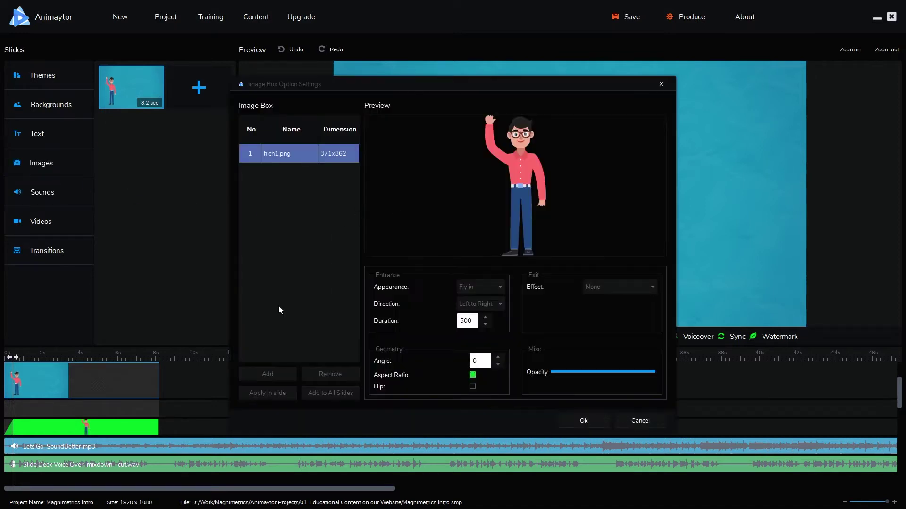
left_click(273, 375)
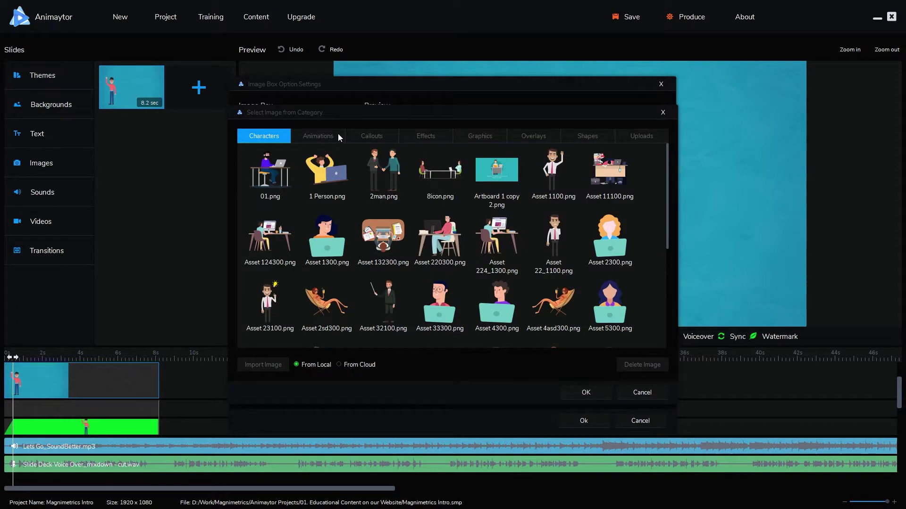
left_click(378, 136)
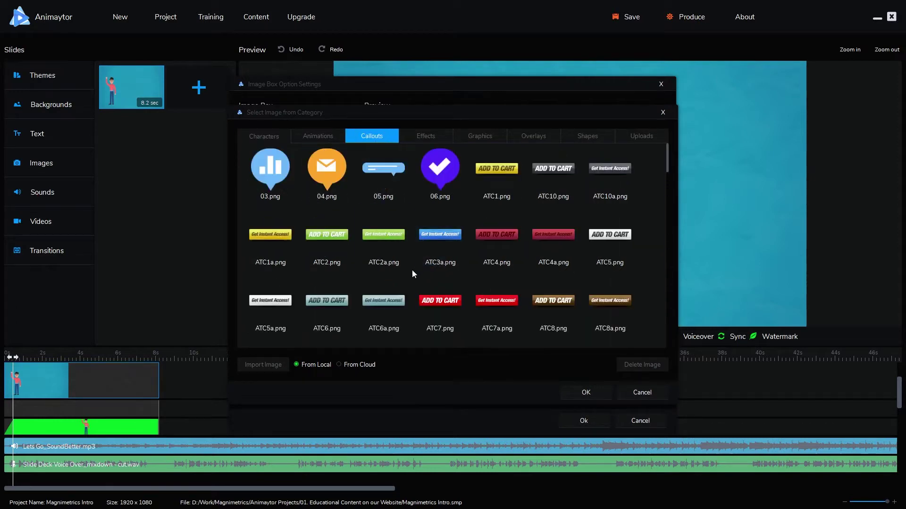
scroll(374, 281, "down", 3)
scroll(374, 253, "down", 3)
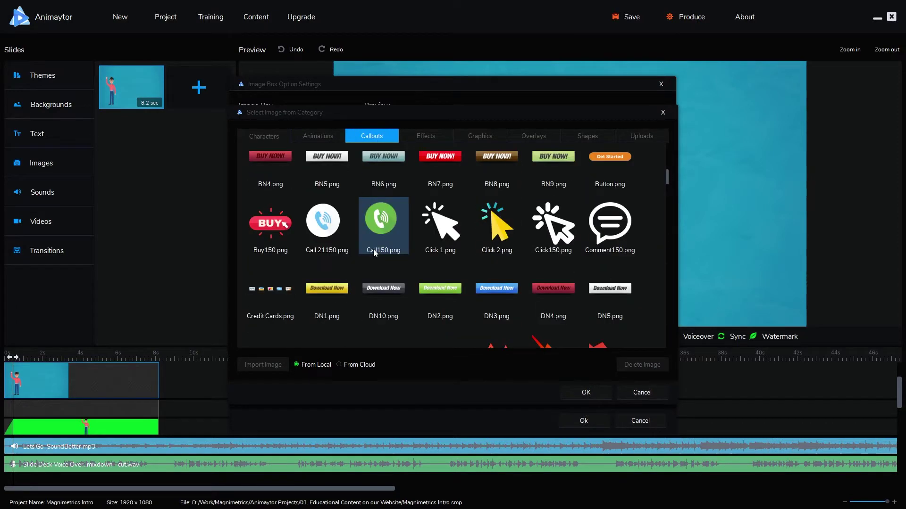
scroll(373, 249, "down", 15)
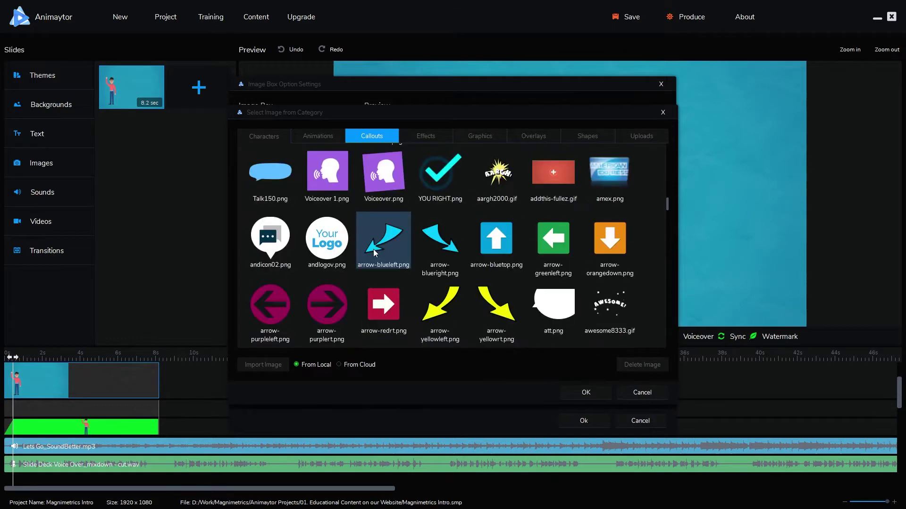
scroll(373, 249, "down", 15)
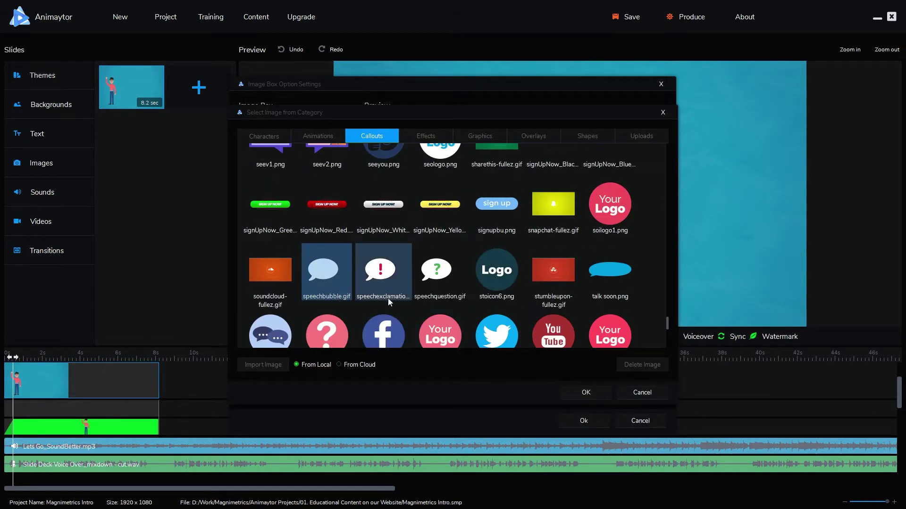
left_click(329, 300)
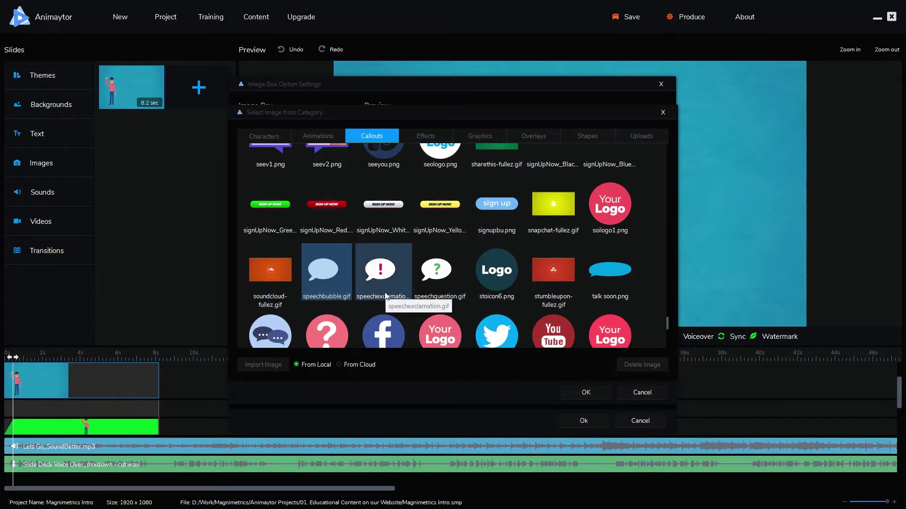
left_click(595, 392)
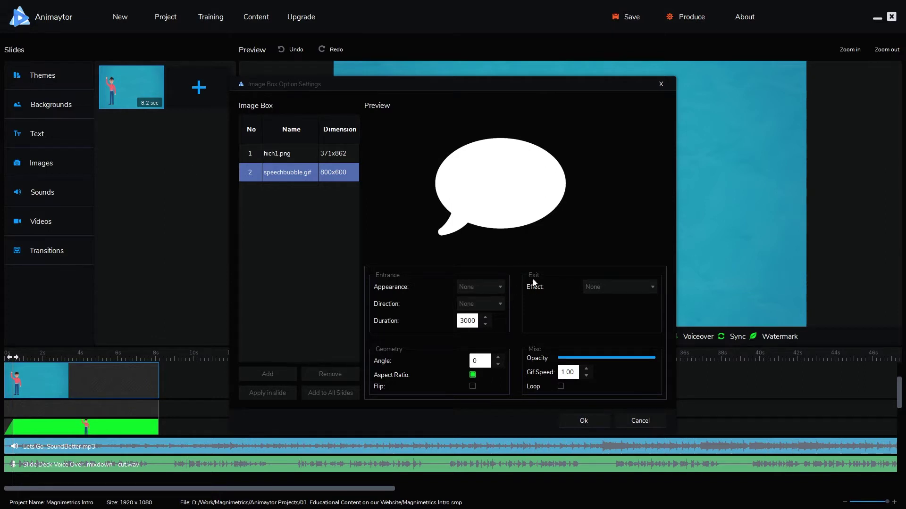
Step: Set the speech bubble's entrance duration to 500 and its exit to Fade out with duration 450, and apply the image settings
double_click(464, 325)
type("5")
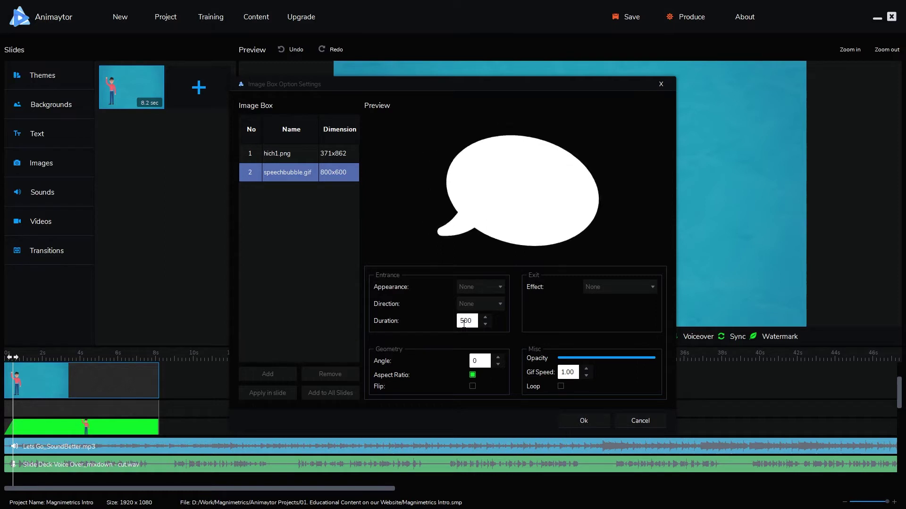
left_click(598, 286)
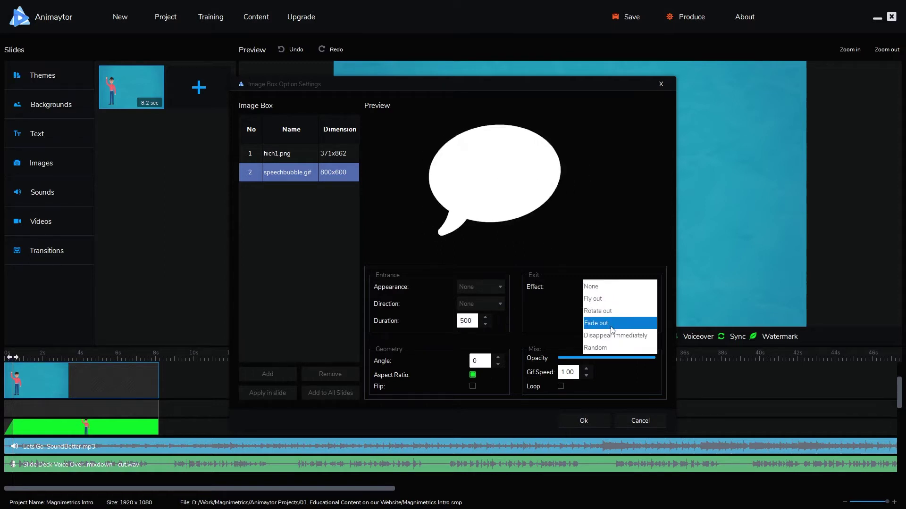
left_click(612, 325)
double_click(599, 321)
type("450")
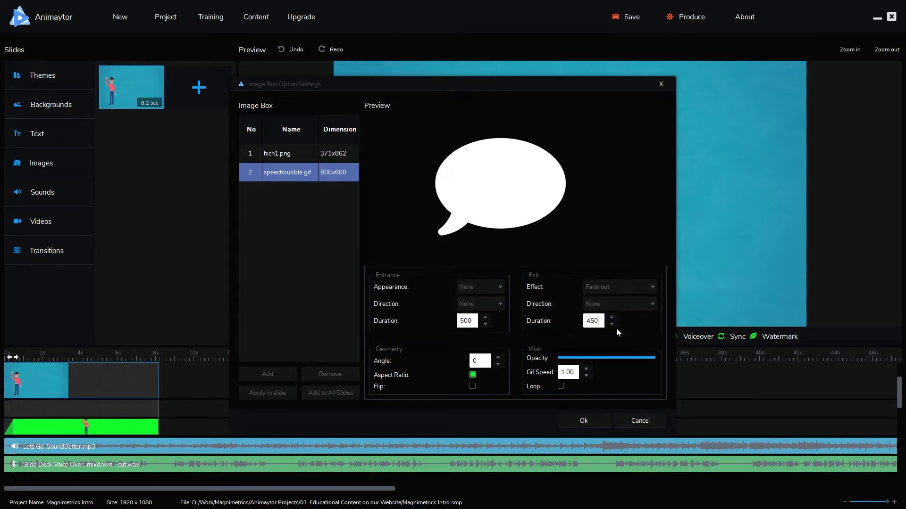
left_click(604, 419)
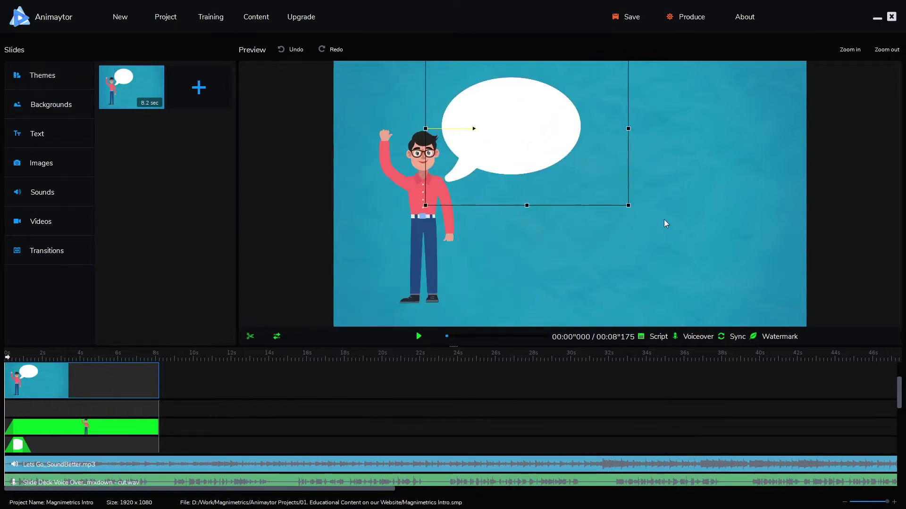
Step: Shrink the speech bubble beside the man's head and shift its timeline clip to run from about 0.5 to 3 seconds
left_click_drag(628, 207, 560, 154)
left_click_drag(485, 126, 489, 138)
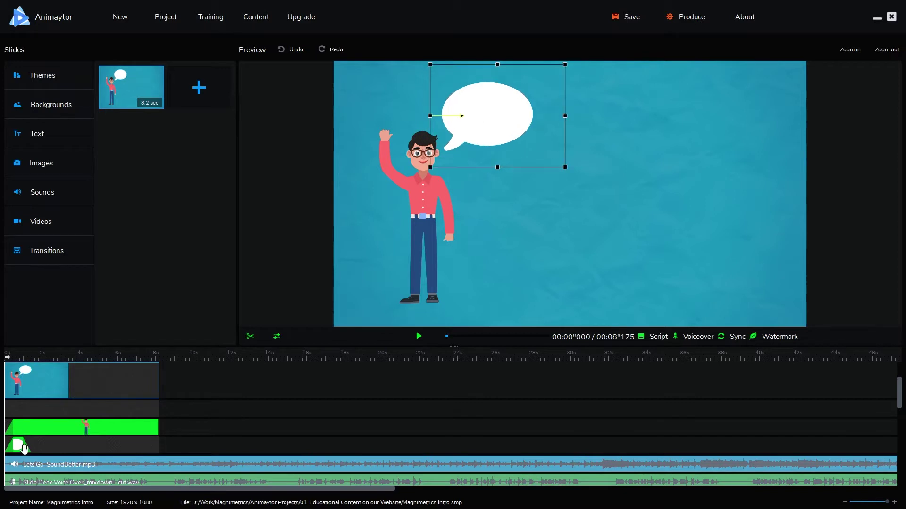
left_click(9, 359)
left_click_drag(15, 447, 42, 443)
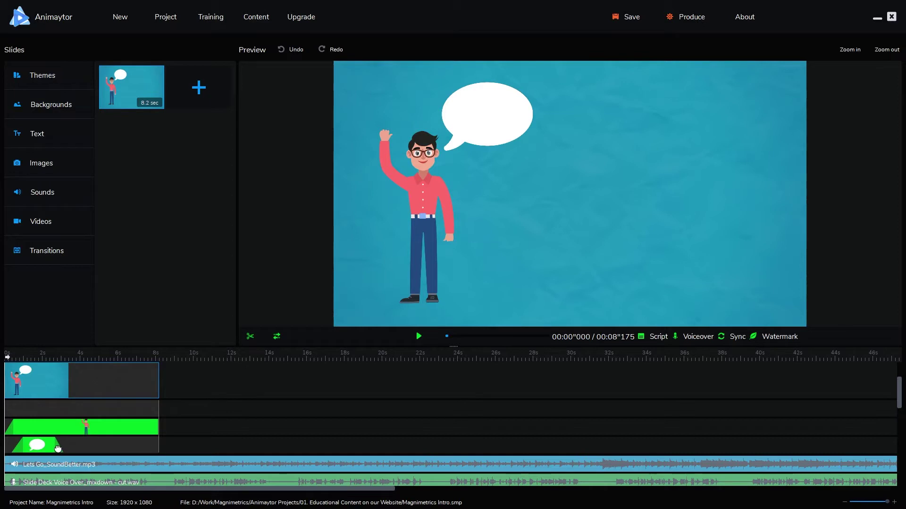
left_click_drag(48, 452, 58, 449)
Step: Create a text box reading "Hi!" with a Fade out disappearance effect
left_click(61, 141)
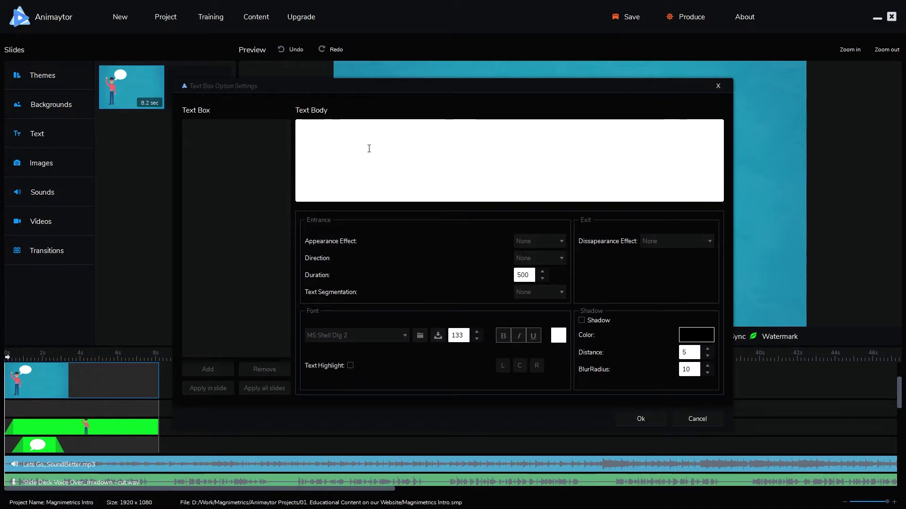
type("Hi!")
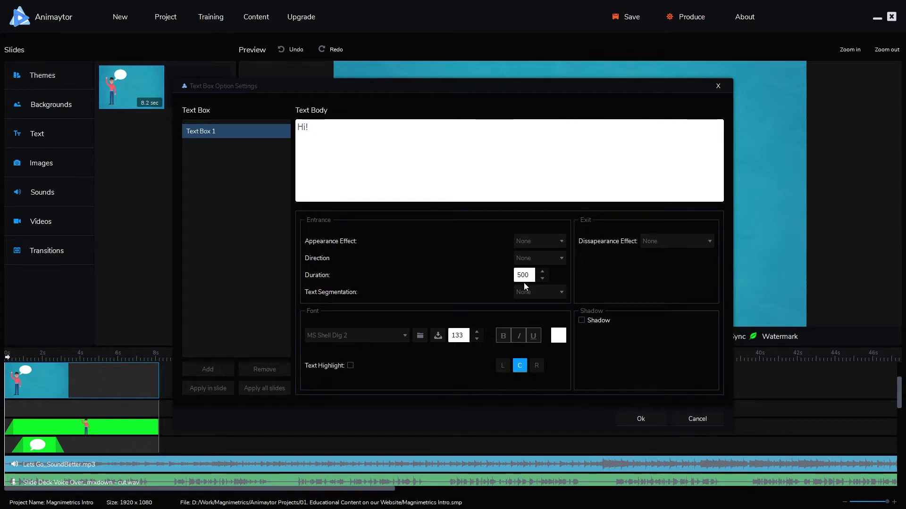
left_click(665, 240)
left_click(654, 278)
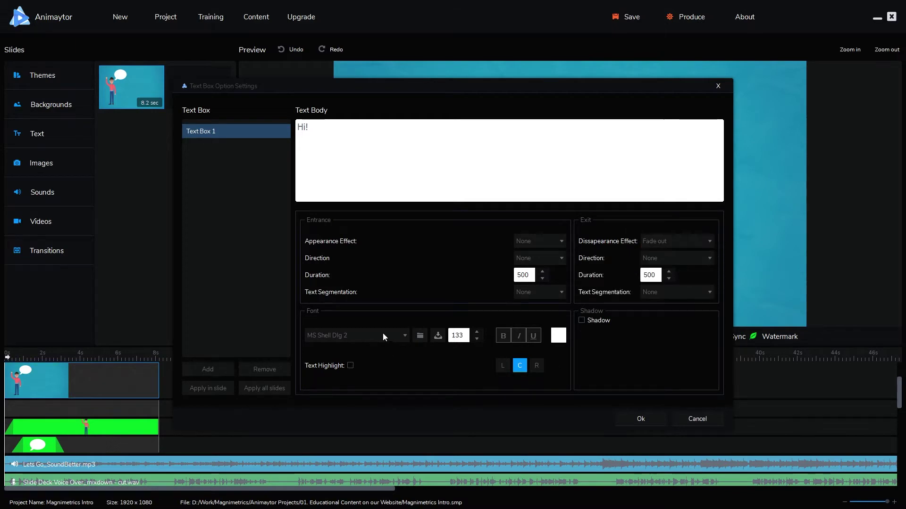
Step: Set the "Hi!" text's font to Bebas Neue at size 150
left_click(383, 335)
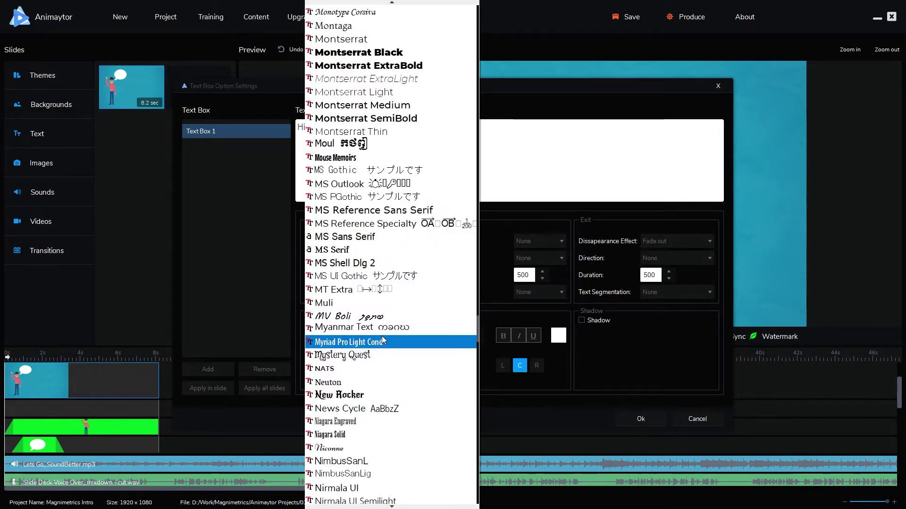
scroll(381, 336, "up", 20)
left_click(345, 293)
double_click(457, 335)
type("150")
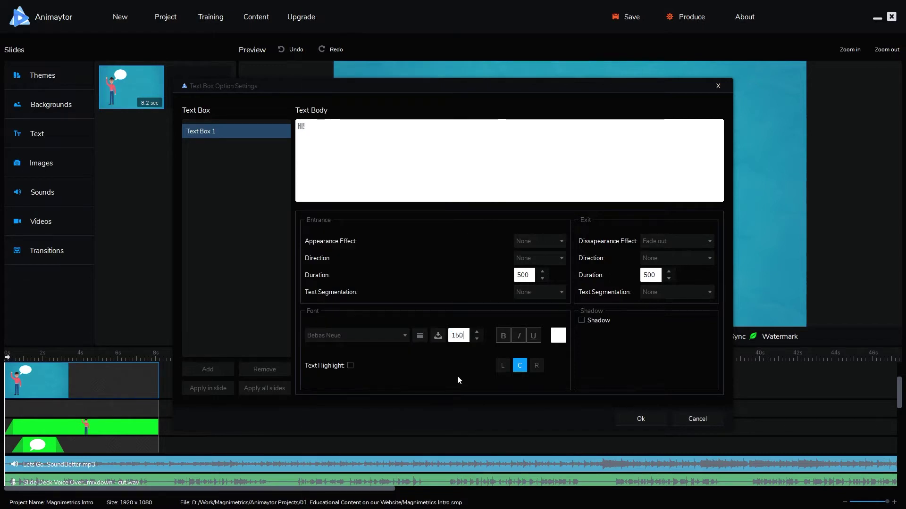
Step: Colour the "Hi!" text dark grey #262626 and apply the text box settings
left_click(558, 336)
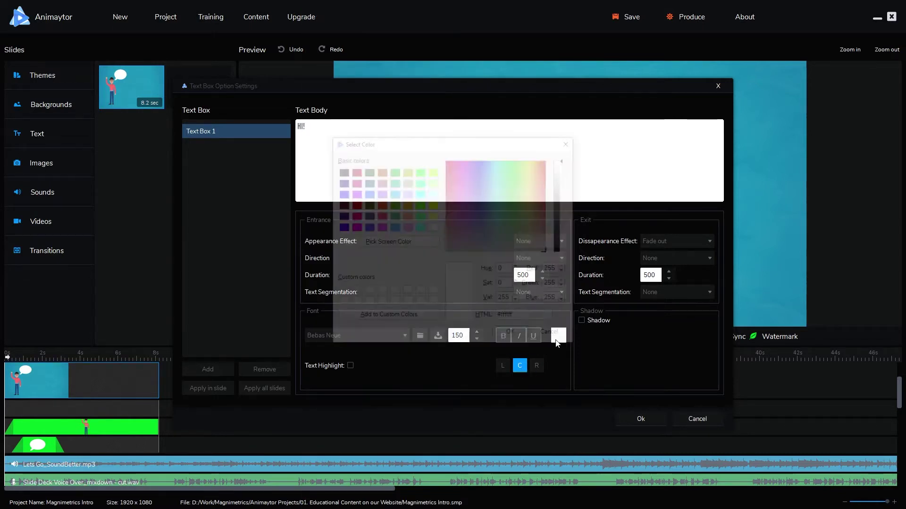
left_click(564, 242)
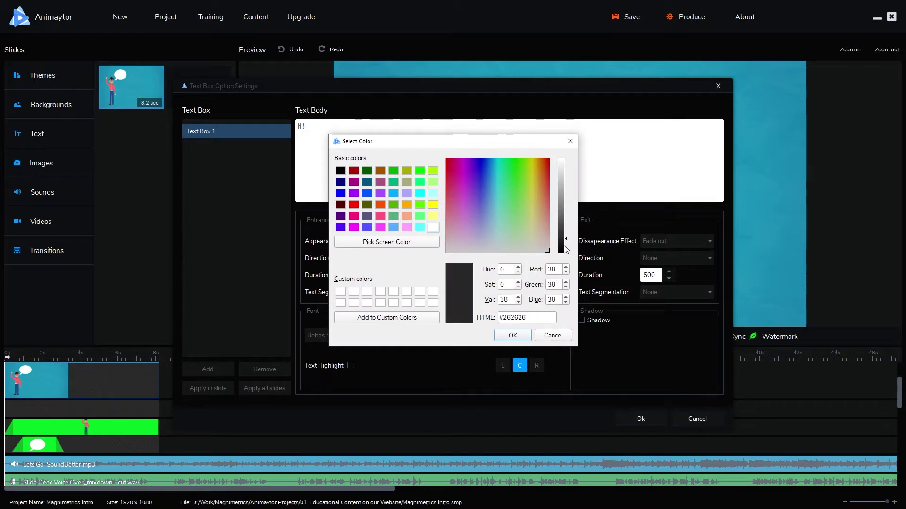
left_click(512, 336)
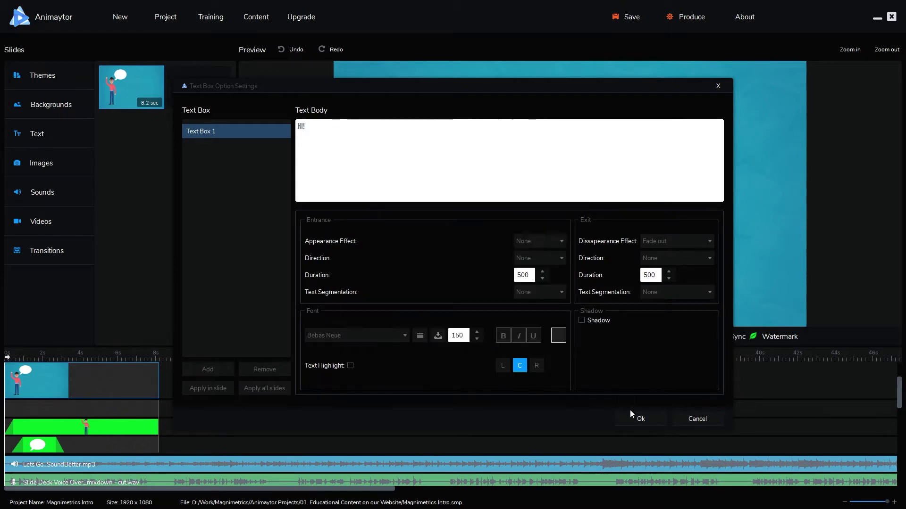
left_click(643, 418)
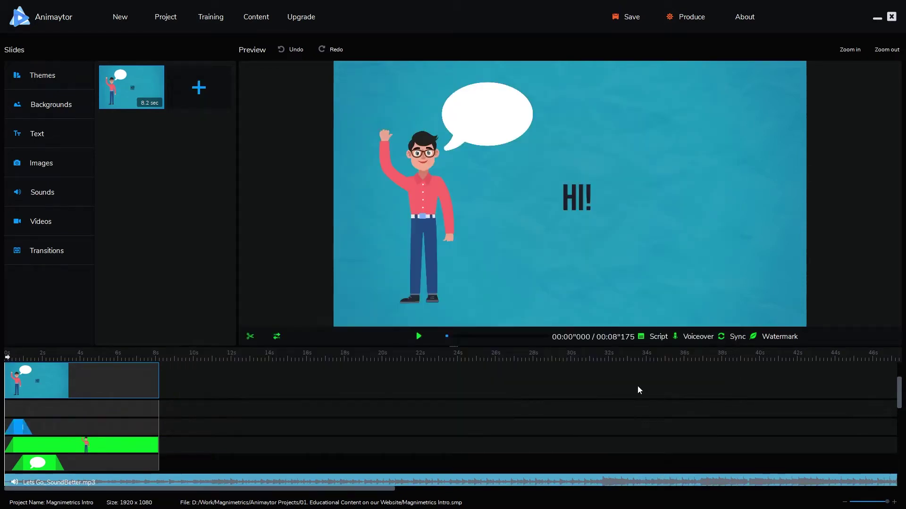
Step: Place the "Hi!" text inside the speech bubble, timed on the timeline from about 1 to 3 seconds, and play back the slide
left_click(583, 203)
left_click_drag(583, 202, 494, 122)
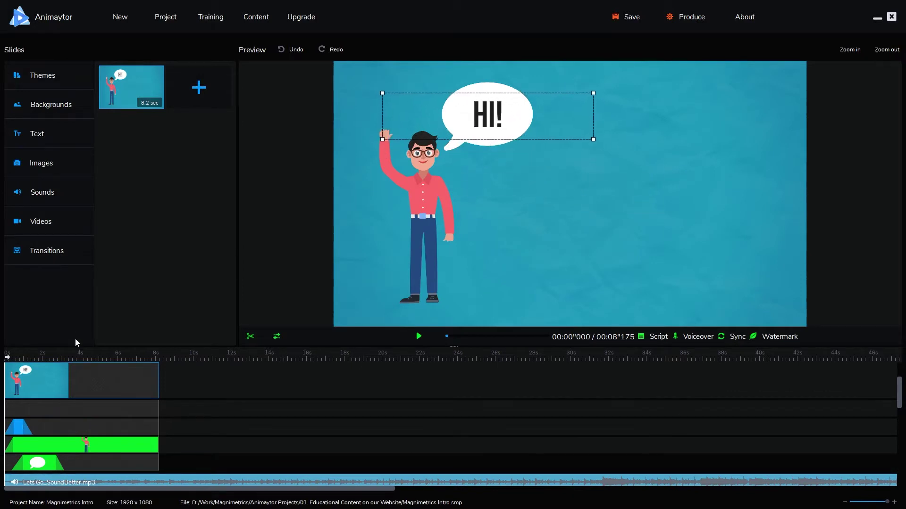
left_click_drag(17, 428, 61, 431)
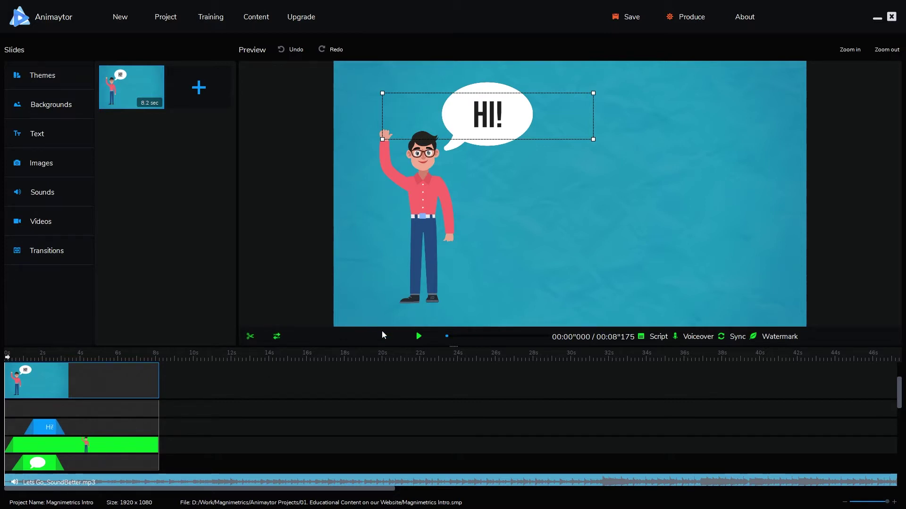
left_click(411, 339)
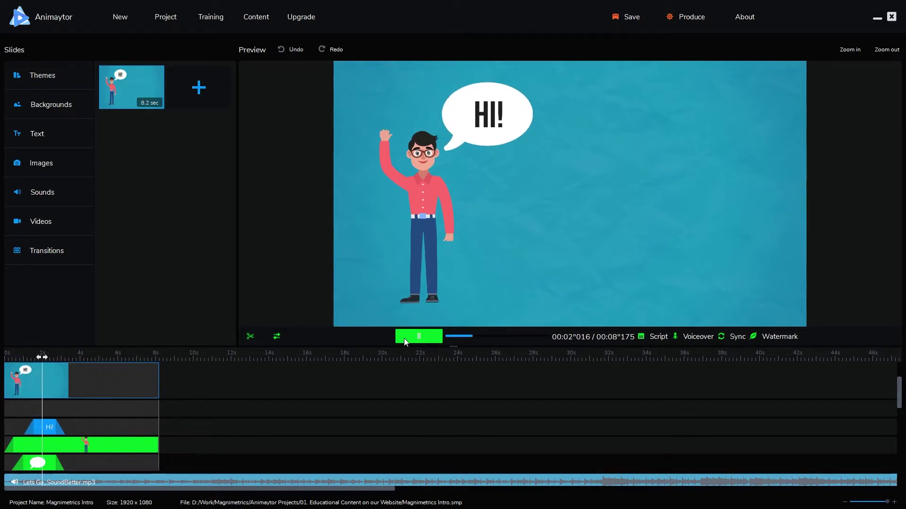
left_click(405, 340)
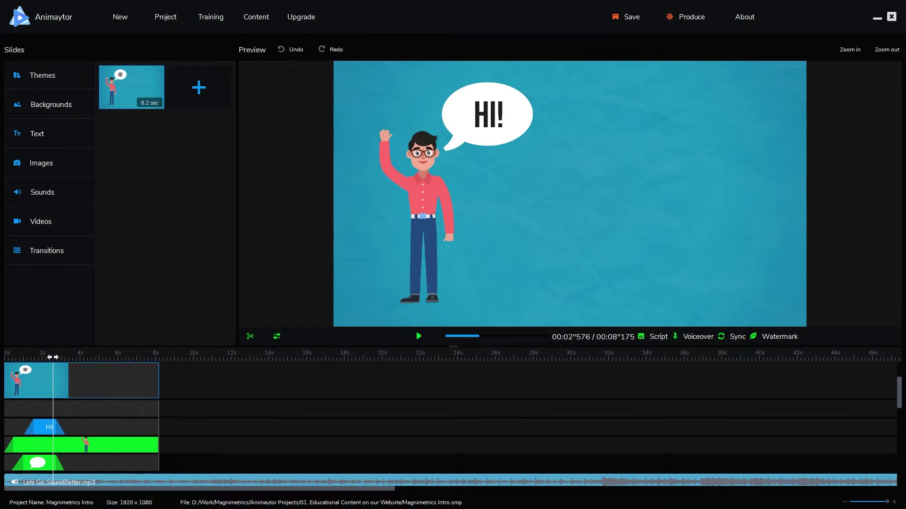
left_click(424, 339)
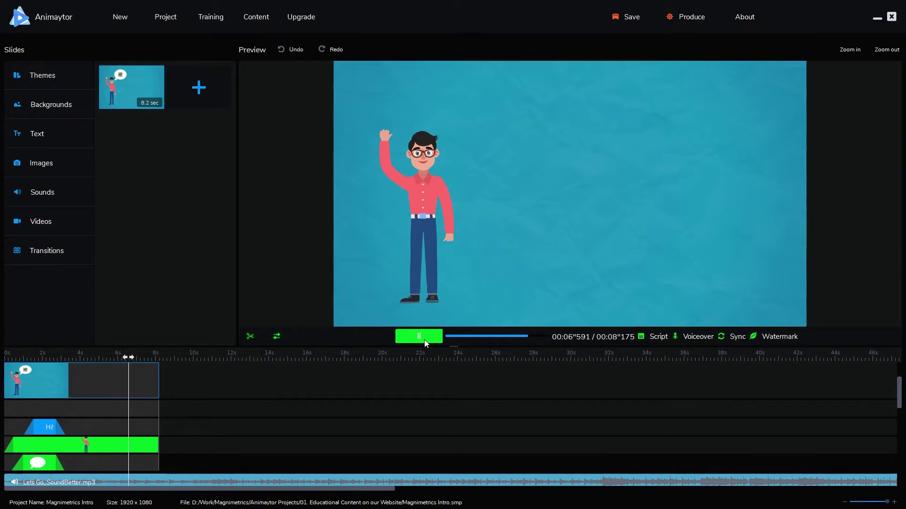
left_click(426, 342)
Step: At the 4-second mark, add a second text box reading "We provide great educational content!"
left_click(80, 357)
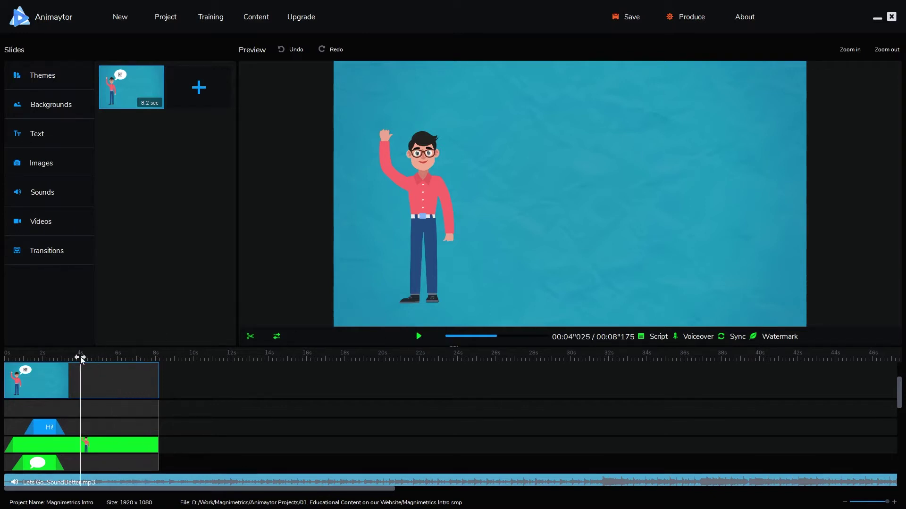
left_click(38, 139)
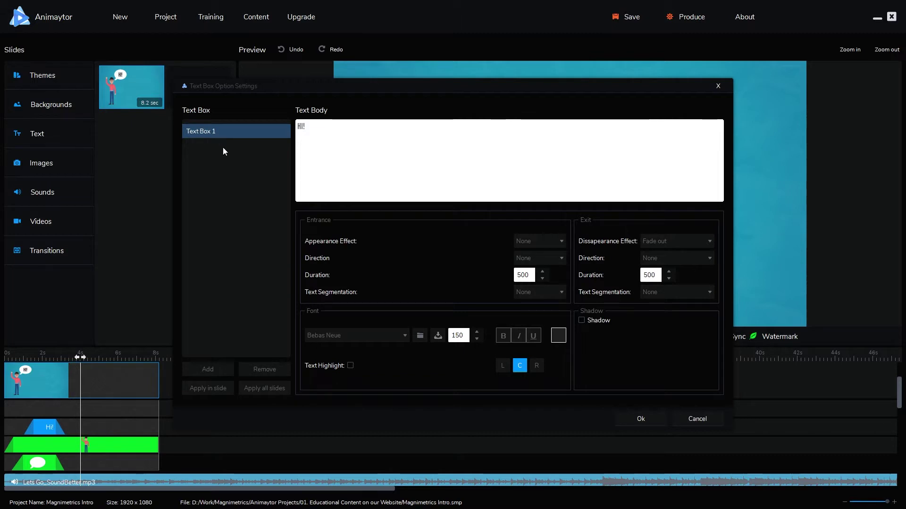
left_click(205, 364)
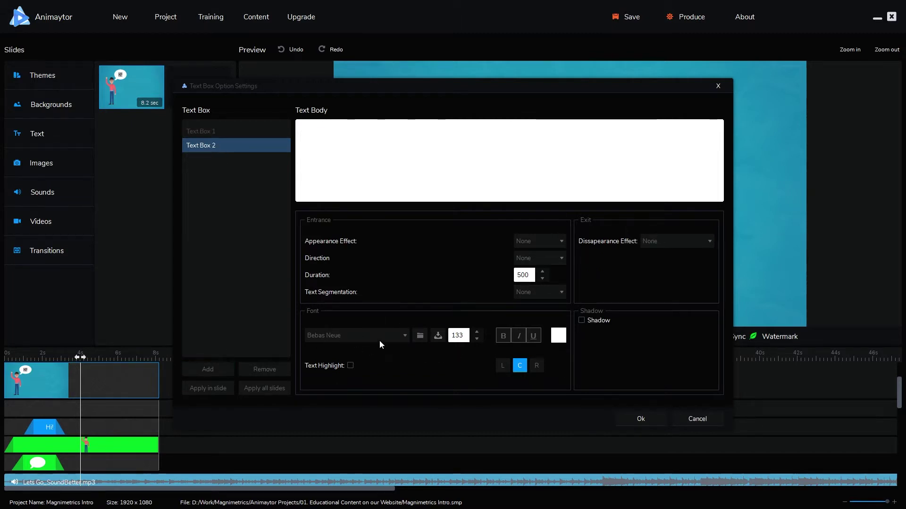
type("WE PROVIDE GREAT EDUCATIONAL CONTENT!")
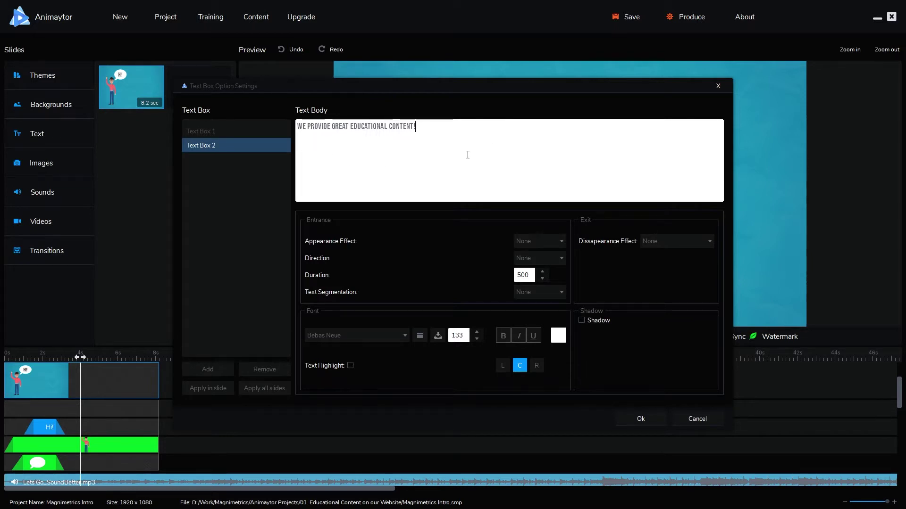
Step: Give the second text box a Shake appearance effect with Word by Word text segmentation
left_click(538, 241)
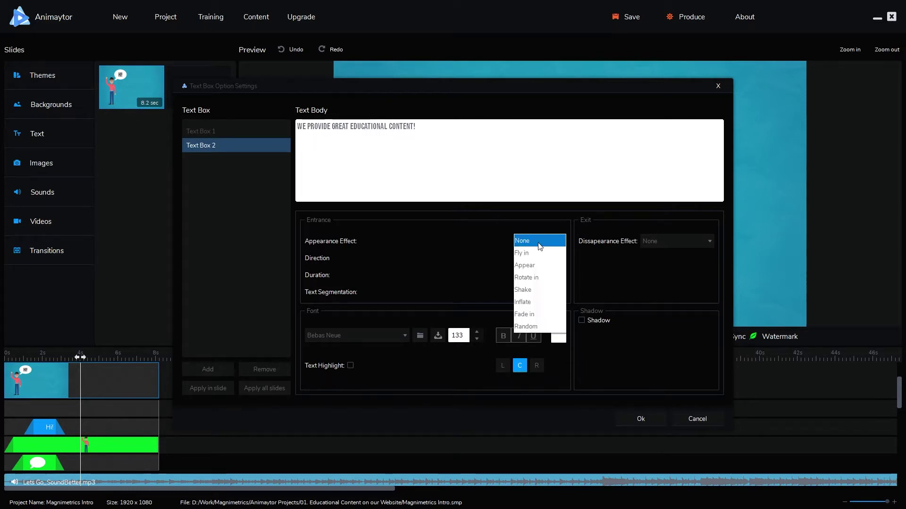
left_click(528, 289)
left_click(534, 292)
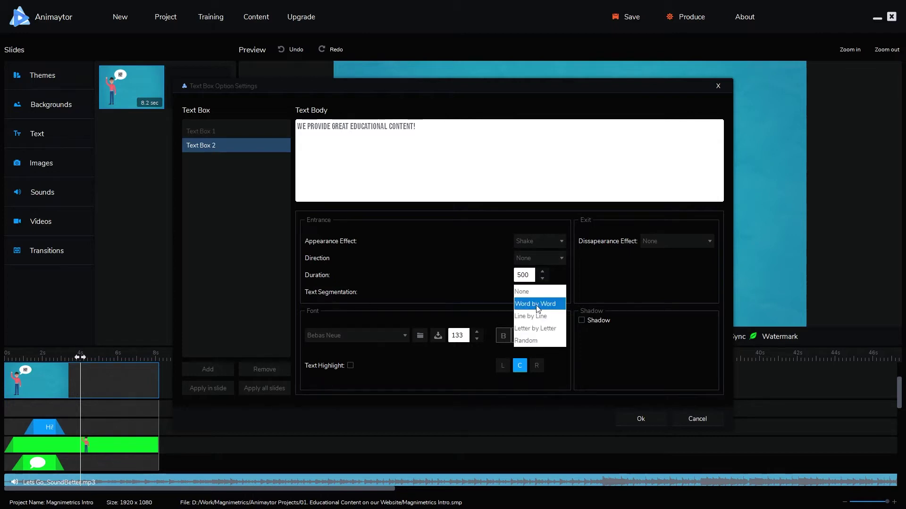
left_click(536, 304)
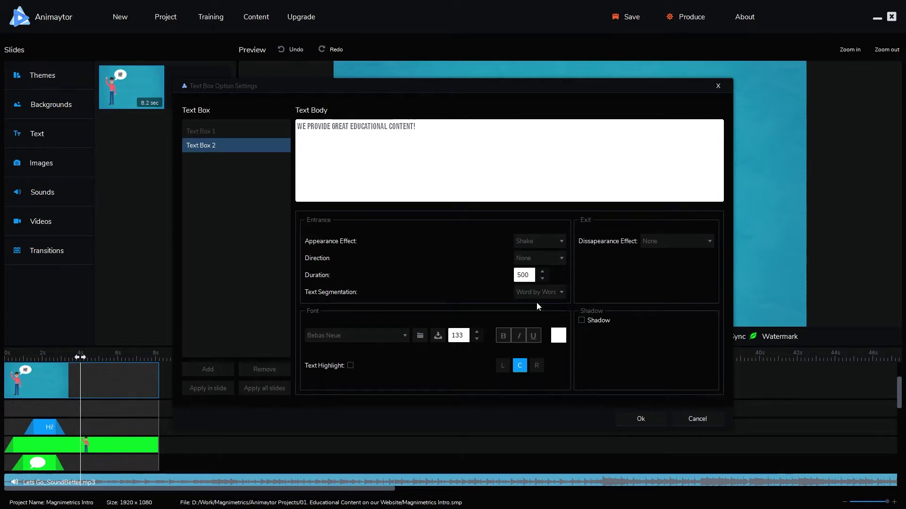
Step: Set the second text box's disappearance to Fly out, Bottom to Top, with duration 200 and Word by Word segmentation
left_click(663, 240)
left_click(666, 254)
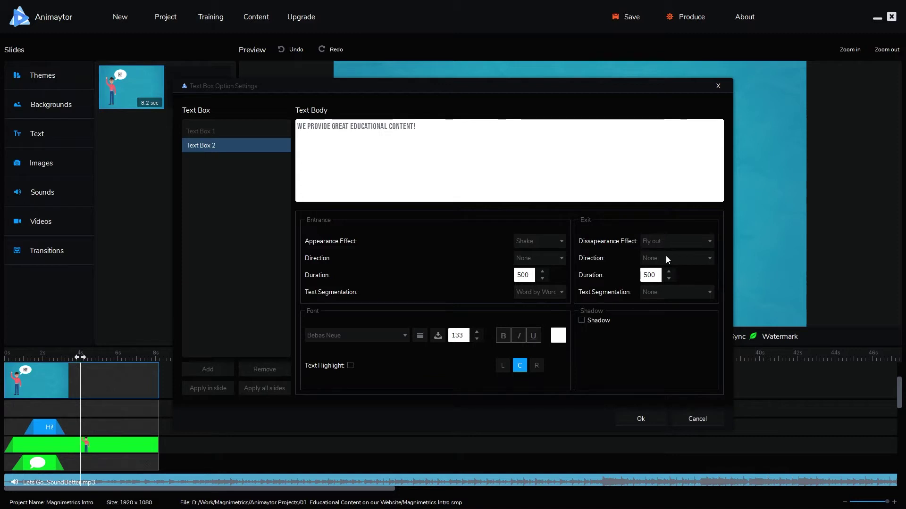
left_click(658, 260)
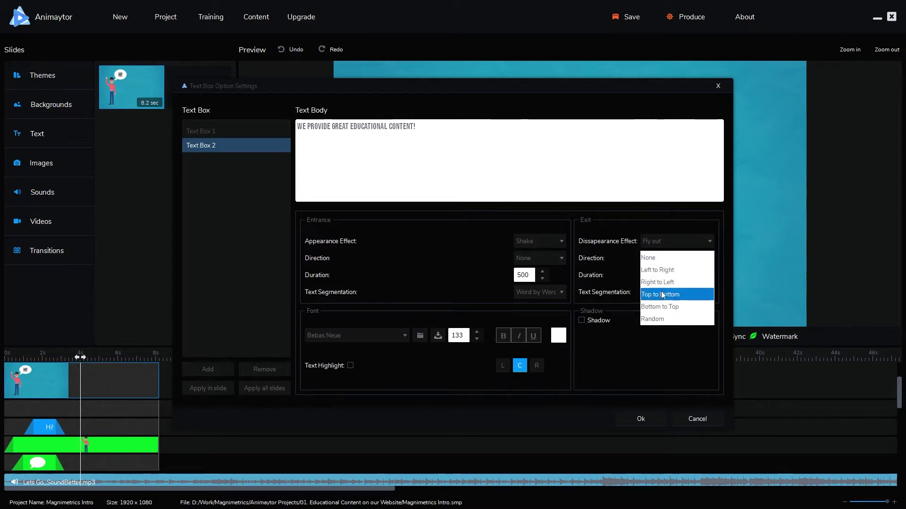
left_click(672, 307)
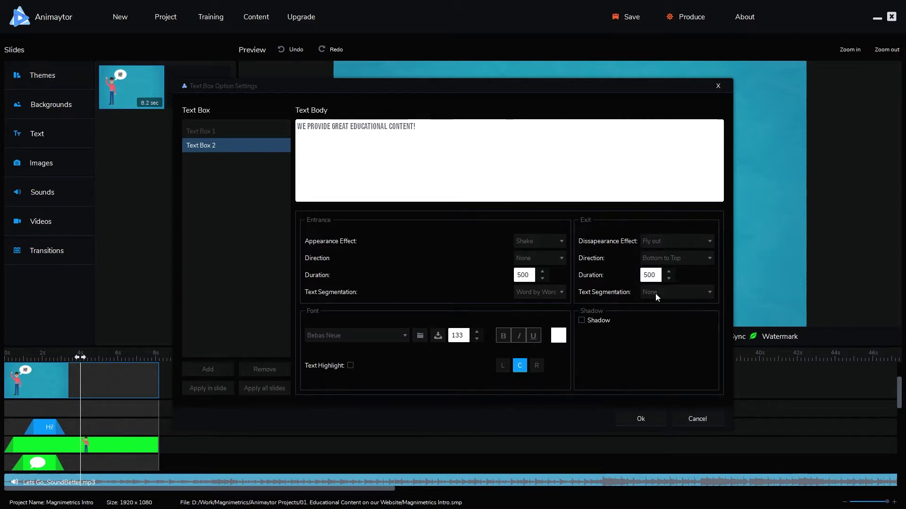
double_click(649, 274)
type("200")
left_click(660, 293)
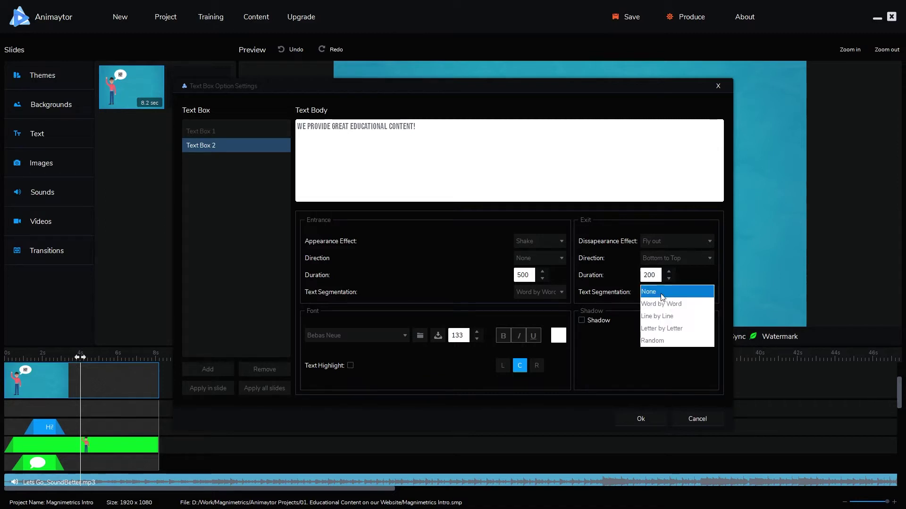
left_click(661, 307)
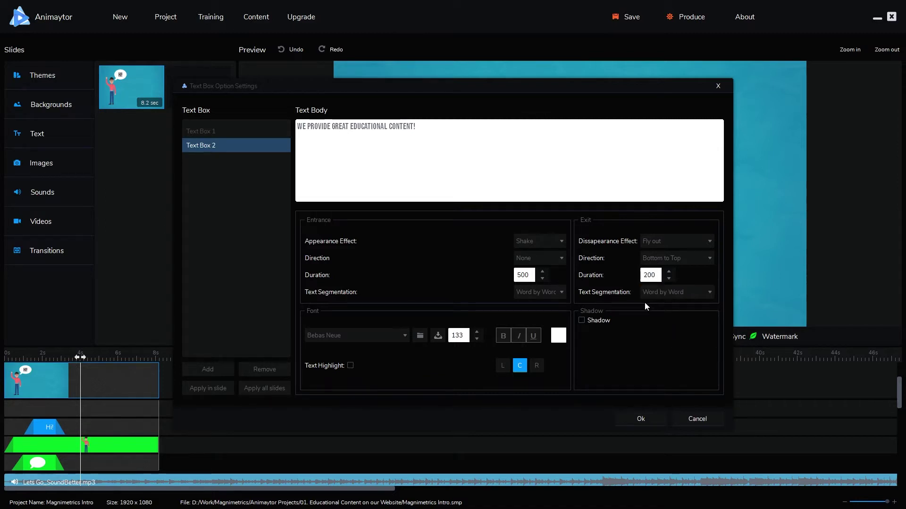
Step: Format the educational content text at size 140 with a shadow, and fit its box on two lines beside the character
type("0")
left_click(581, 321)
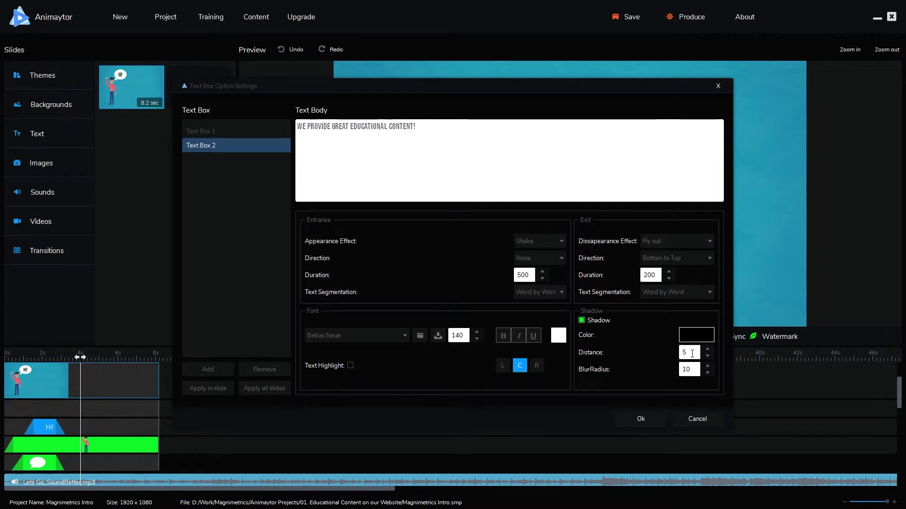
key("Return")
left_click_drag(683, 303, 755, 267)
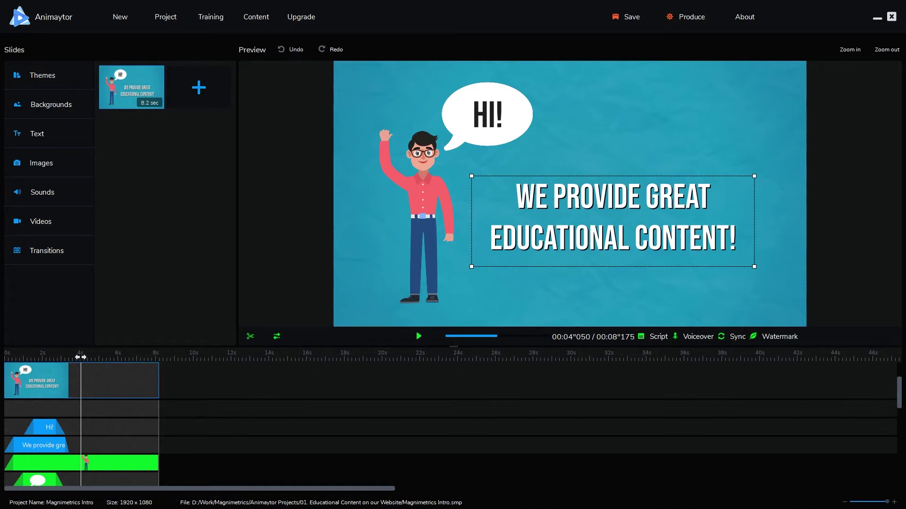
left_click_drag(591, 199, 553, 182)
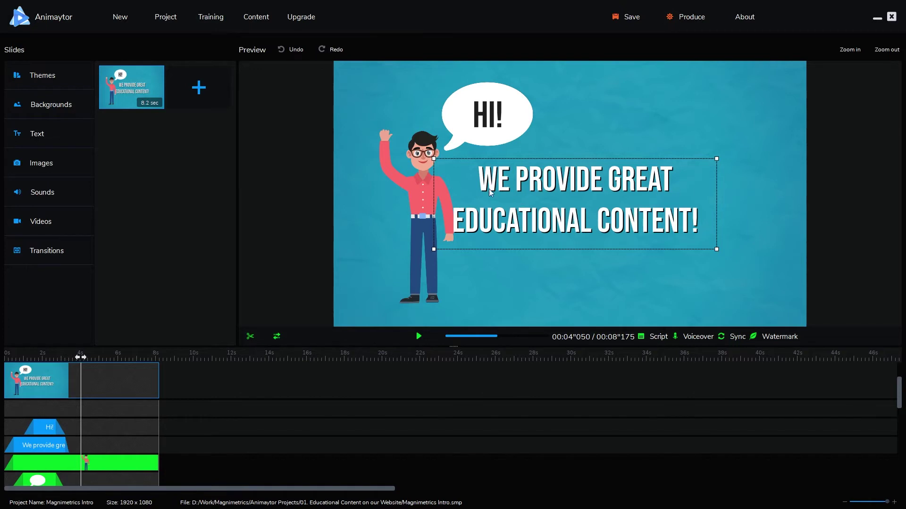
Step: Add a second state to the waving character
left_click(398, 165)
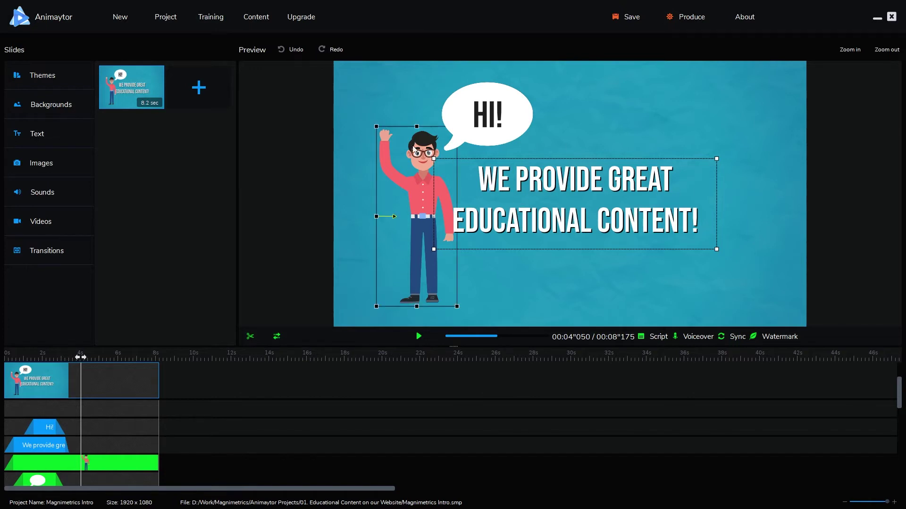
right_click(416, 176)
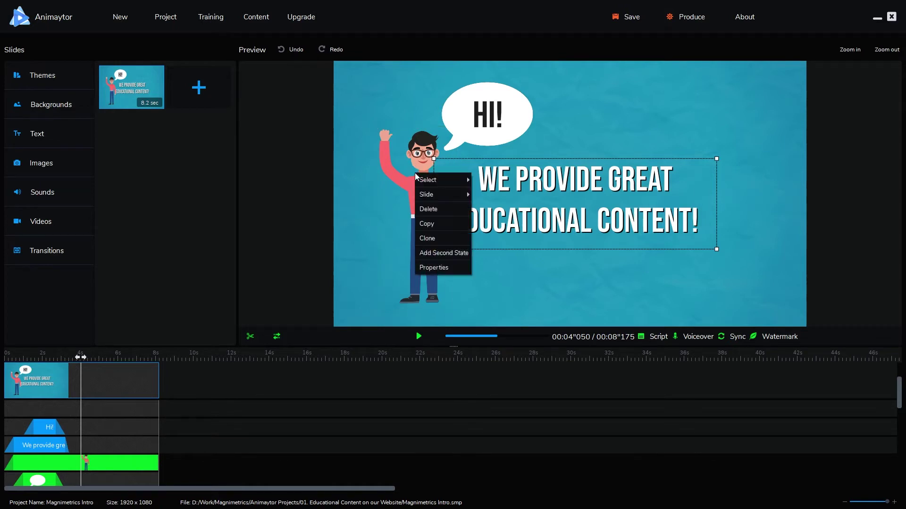
left_click(444, 253)
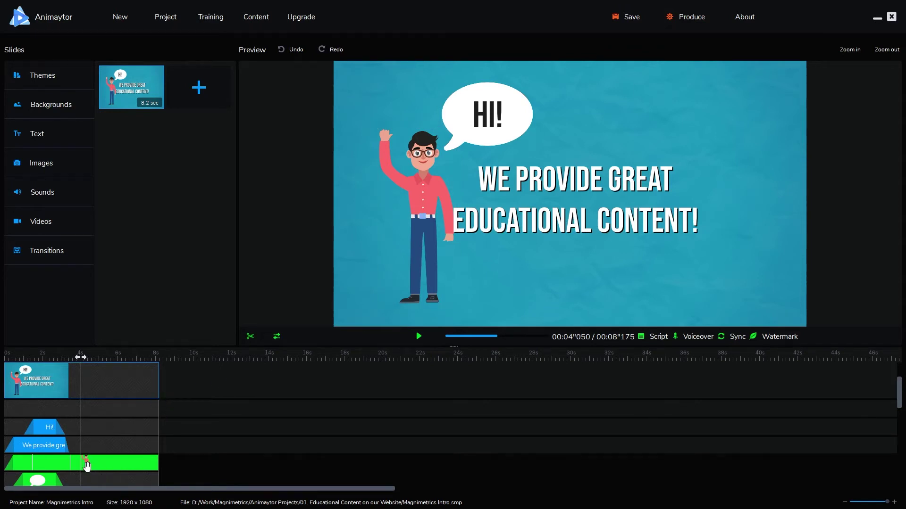
Step: Time the educational content text from about 4 to 8 seconds and start the character's state change at about 3.3 seconds
left_click_drag(34, 446, 165, 454)
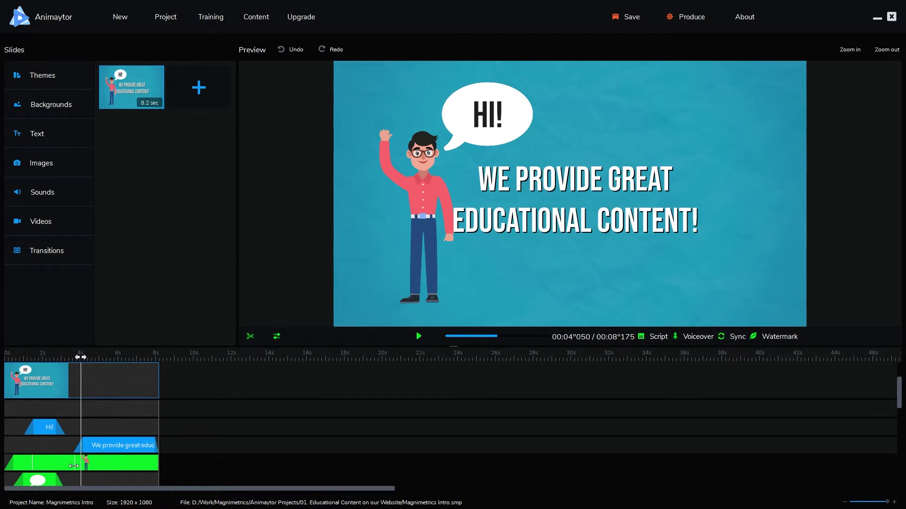
left_click_drag(32, 463, 63, 463)
Step: Position the character's second state on the far right of the slide, level with the first, and play back the slide
left_click(407, 164)
key("ctrl+v")
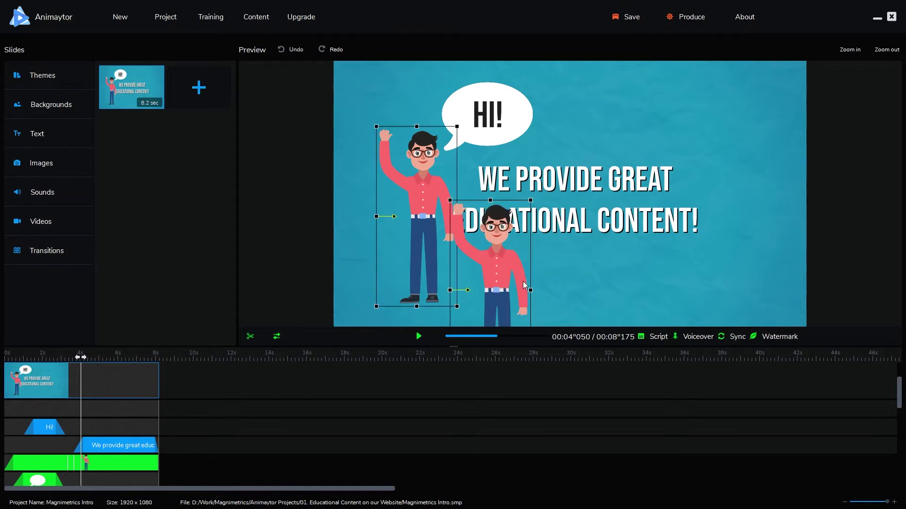
left_click_drag(498, 286, 755, 213)
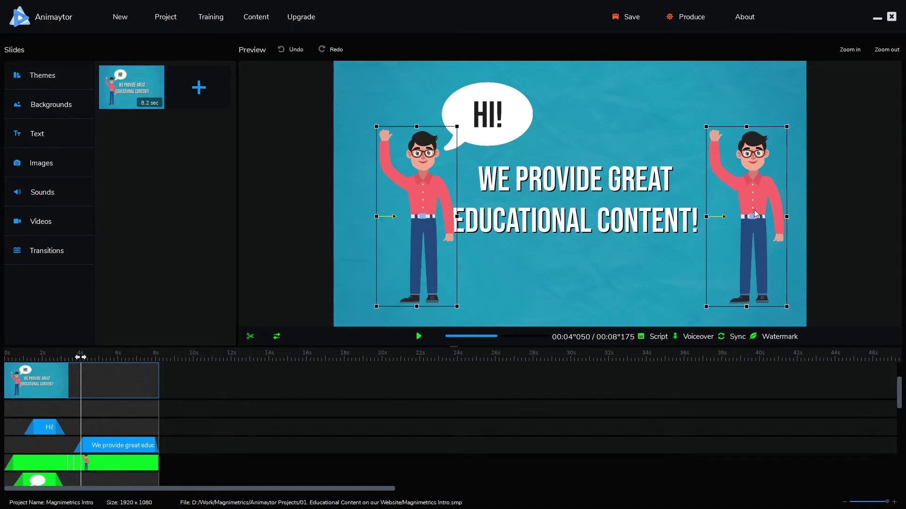
left_click(7, 360)
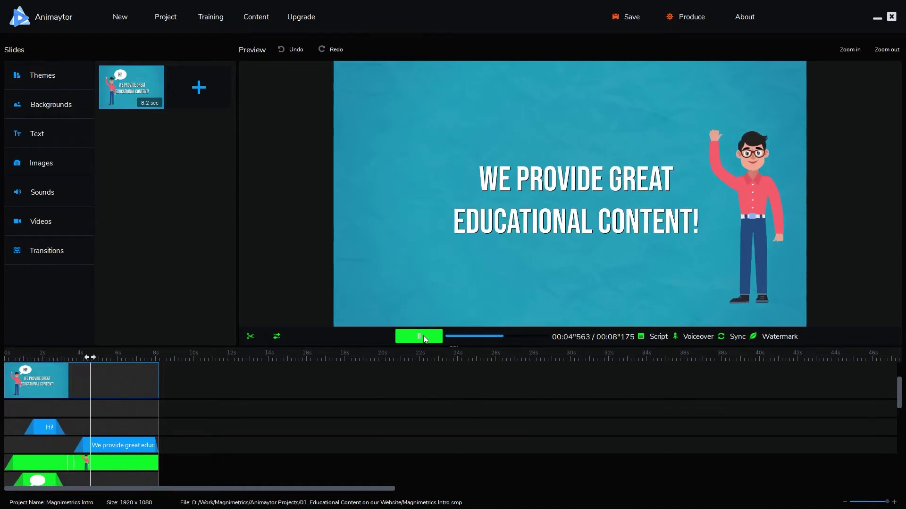
left_click(425, 337)
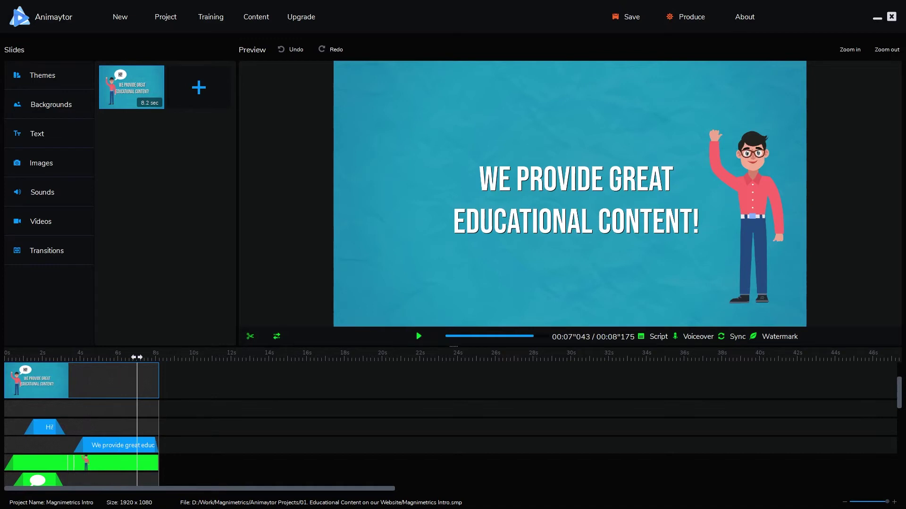
Step: Add the books.gif image from the local Animations category to the slide
left_click(58, 171)
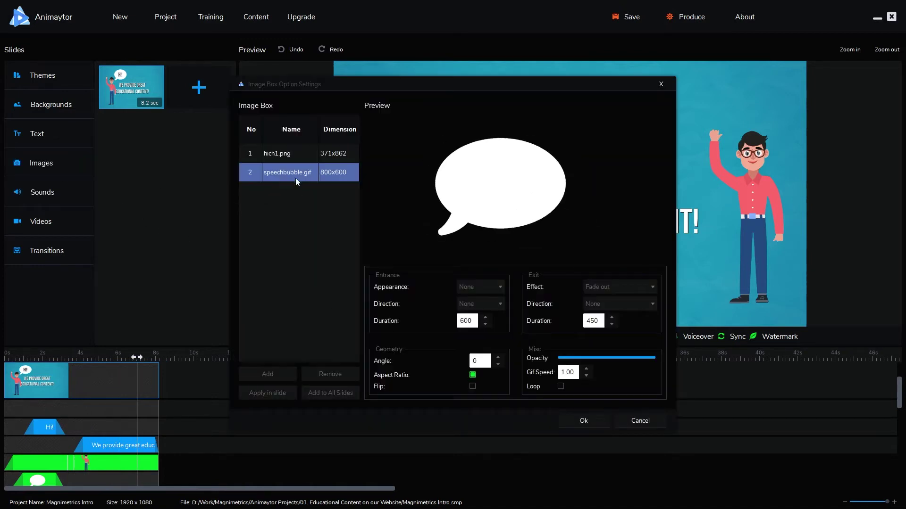
left_click(283, 374)
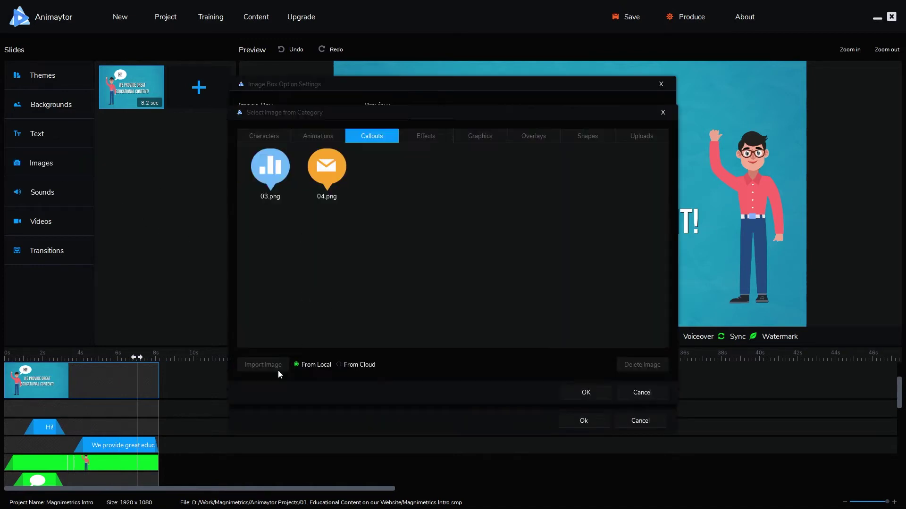
left_click(335, 134)
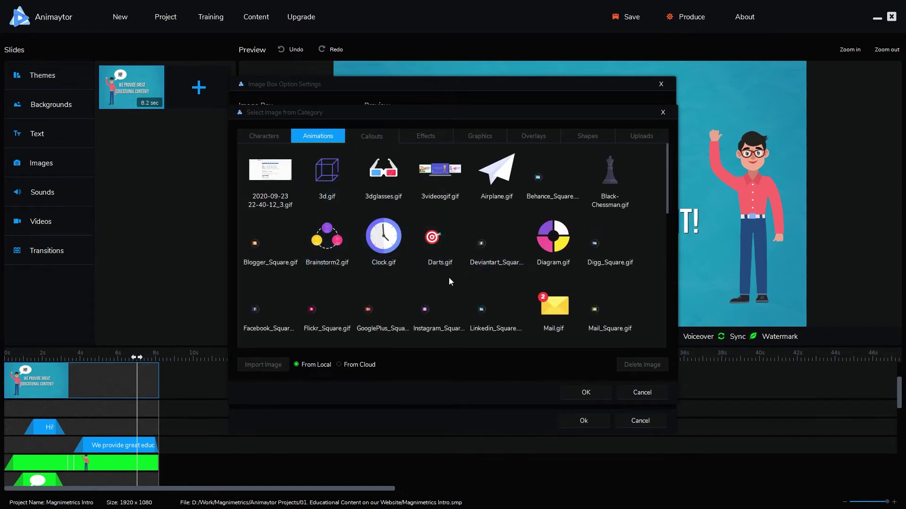
scroll(409, 282, "down", 3)
left_click(585, 394)
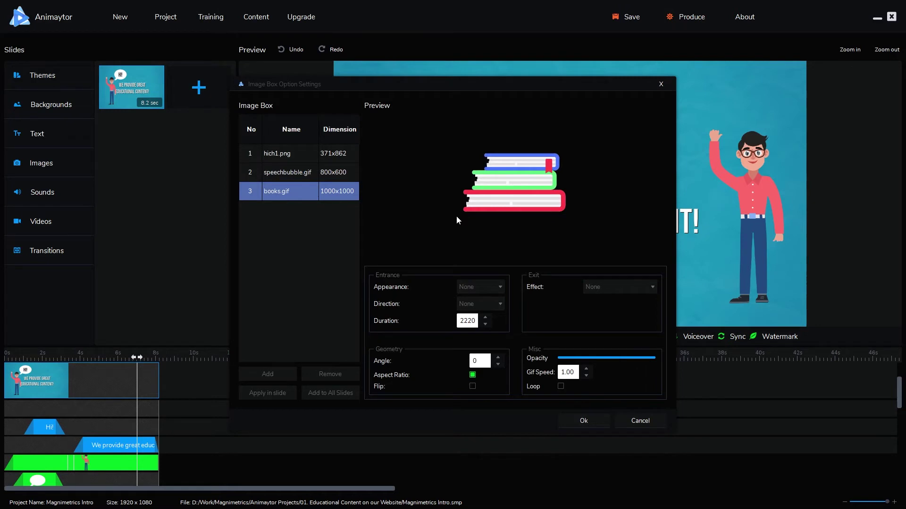
Step: Shorten the entrance duration of books.gif and apply the image box settings
double_click(467, 321)
type("2")
left_click_drag(468, 323, 443, 320)
left_click(584, 420)
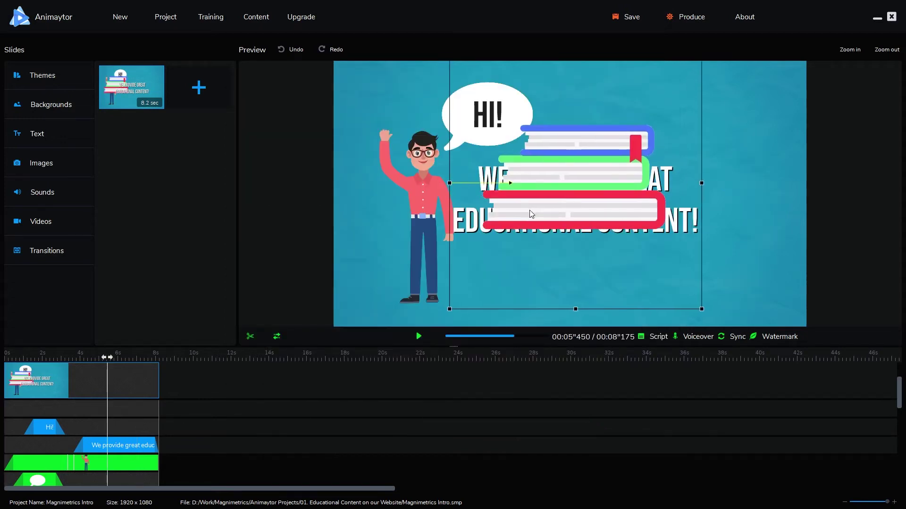
Step: Place the books animation over the middle of the educational content text and start its clip at about 5 seconds
left_click_drag(528, 228, 527, 211)
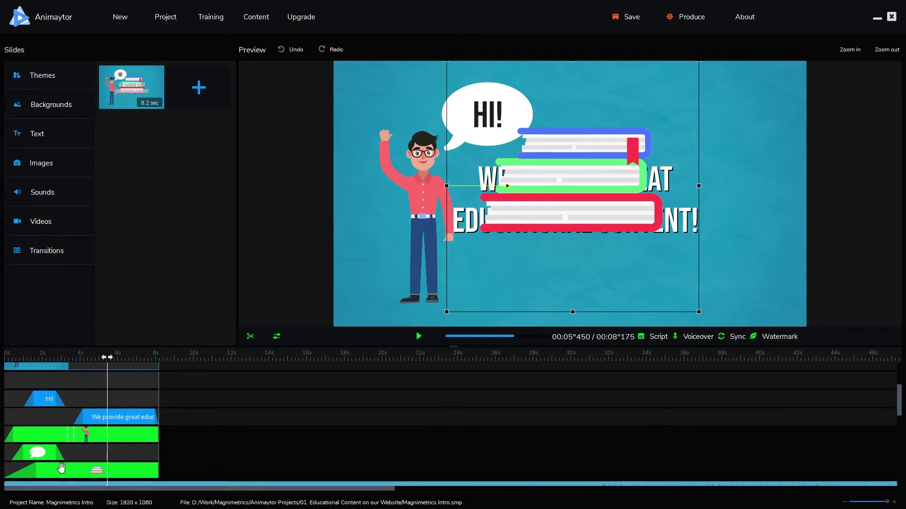
left_click_drag(30, 474, 118, 471)
Step: Add a second state to the educational content text and shift the end of its state change to about 5.2 seconds
left_click(701, 222)
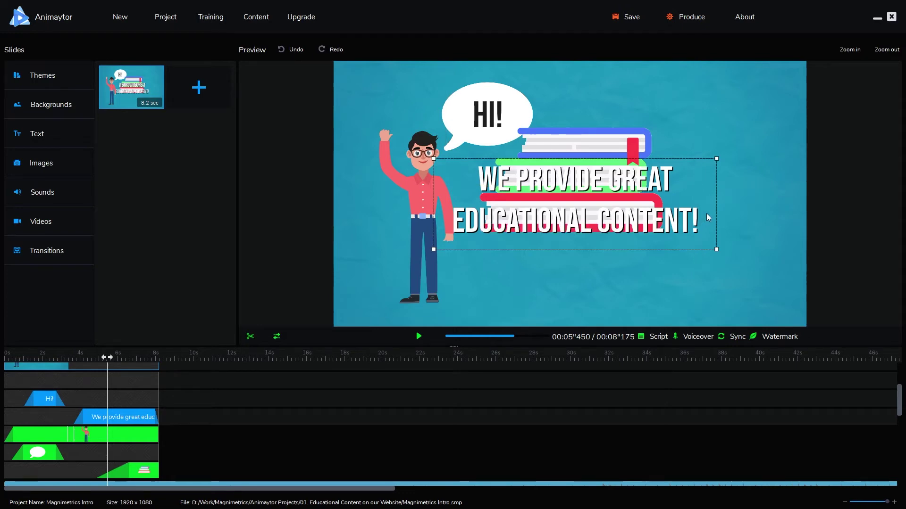
right_click(690, 220)
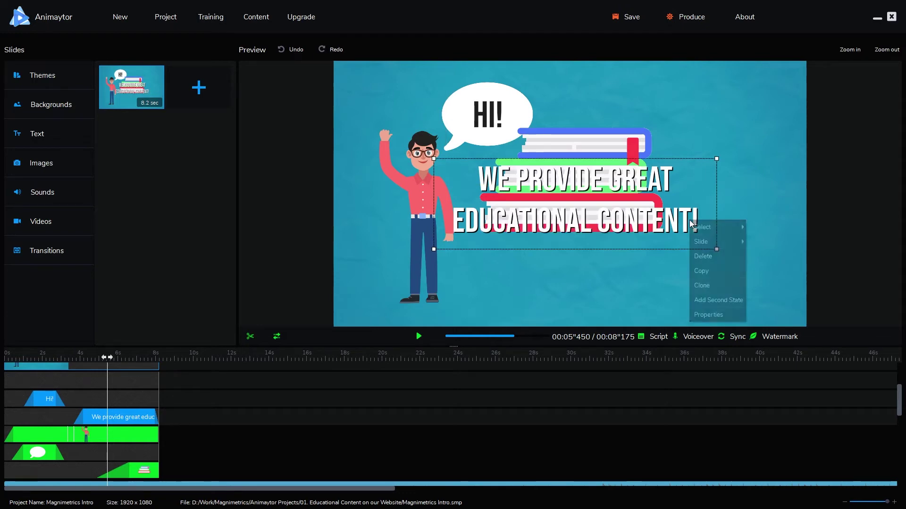
left_click(713, 301)
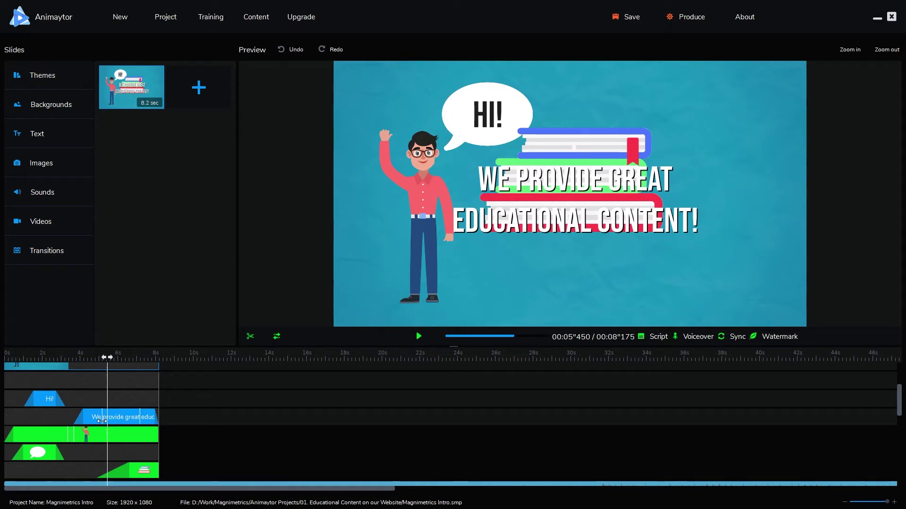
left_click_drag(140, 417, 103, 417)
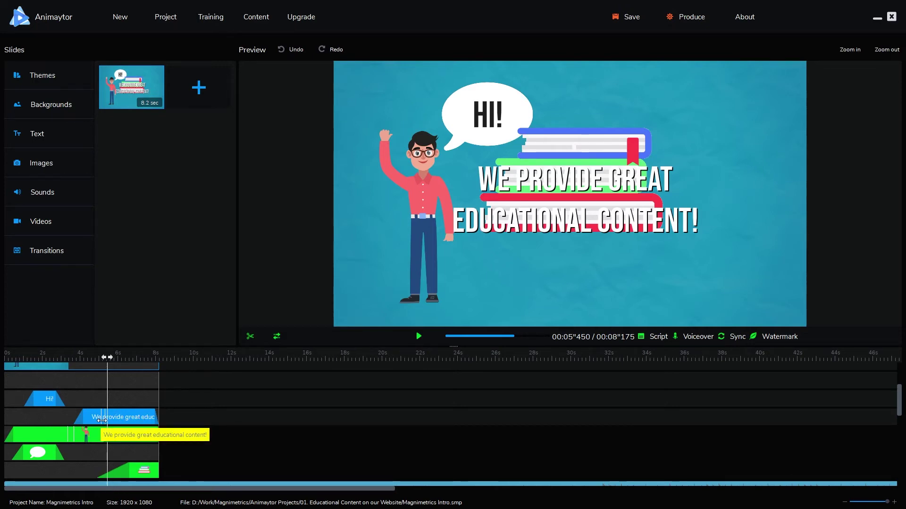
Step: Position the educational content text's second state directly below its first state, under the books
left_click(117, 418)
key("ctrl+c")
key("ctrl+v")
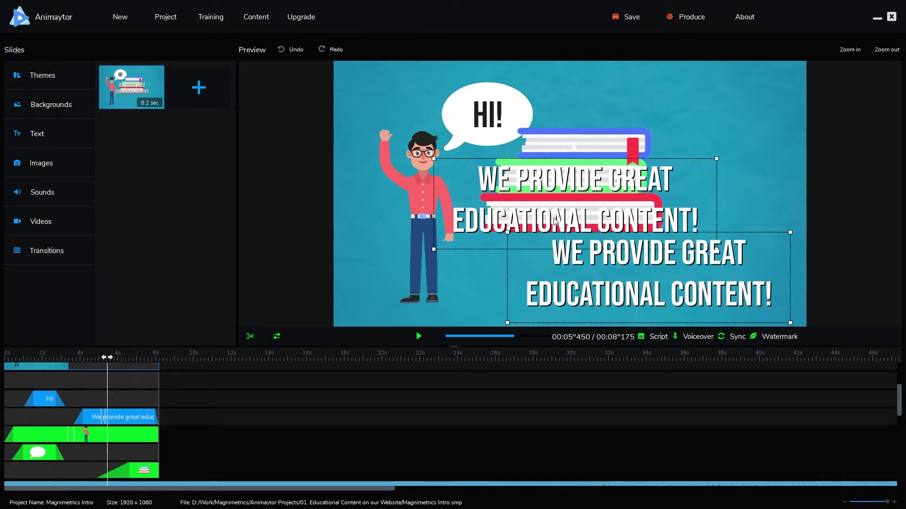
left_click_drag(702, 299, 630, 296)
left_click(417, 188)
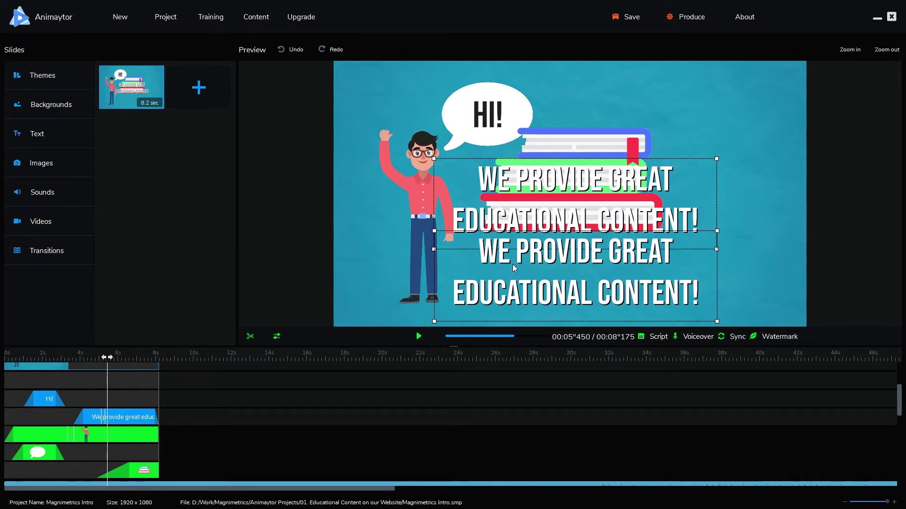
Step: Add the Medal.gif animation to the slide with an entrance duration of 700
left_click(62, 172)
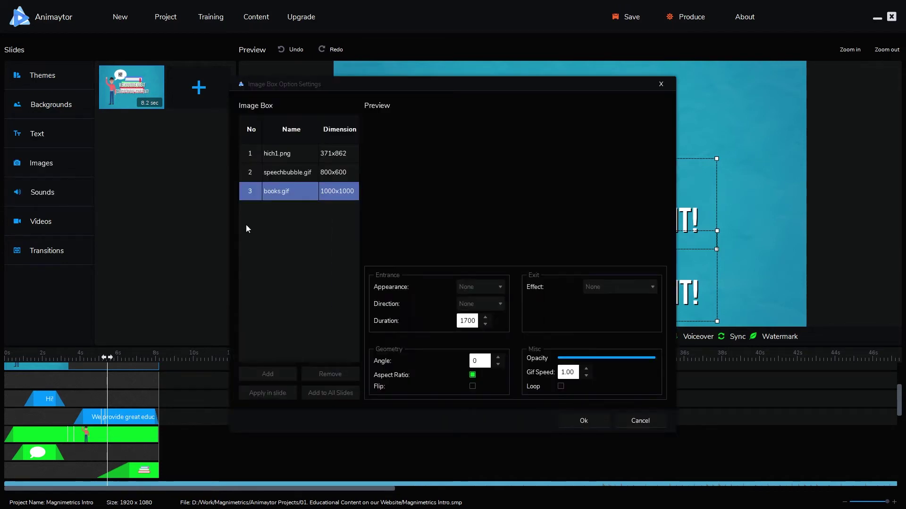
left_click(281, 371)
scroll(400, 279, "down", 5)
left_click(270, 174)
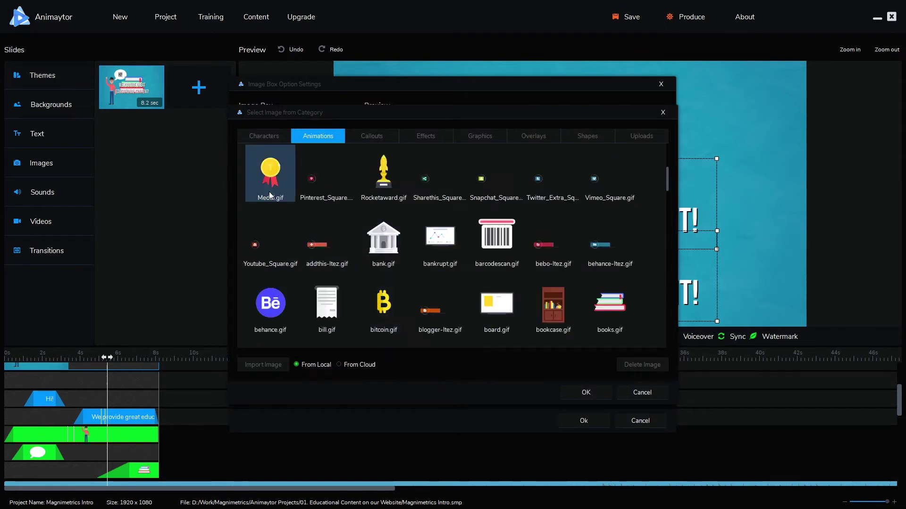
left_click(581, 394)
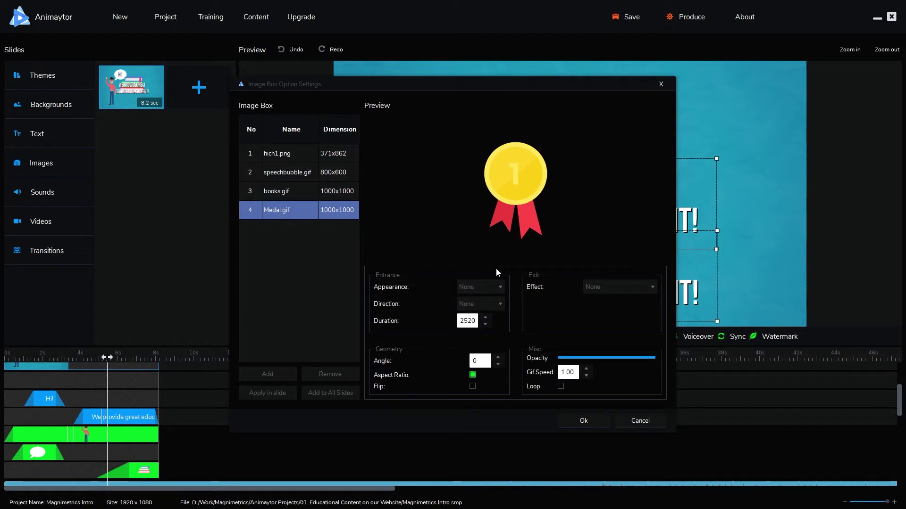
double_click(461, 323)
type("700")
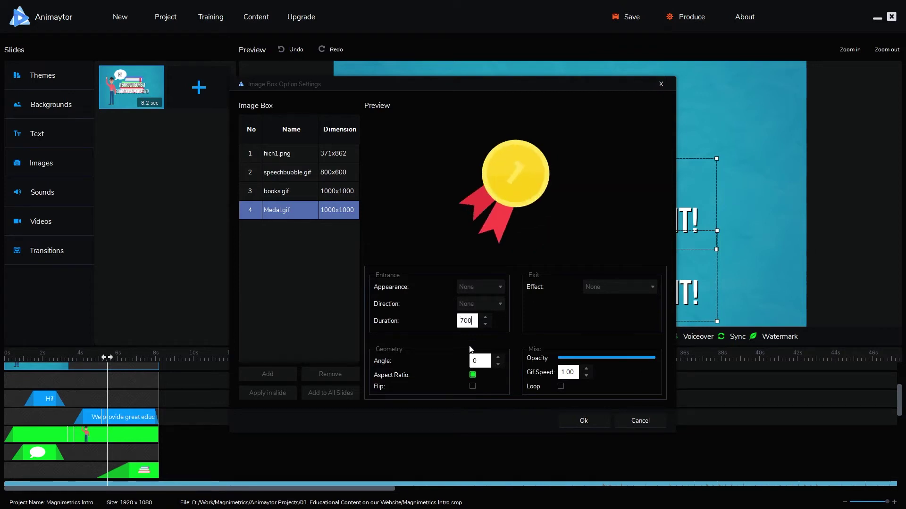
left_click(587, 421)
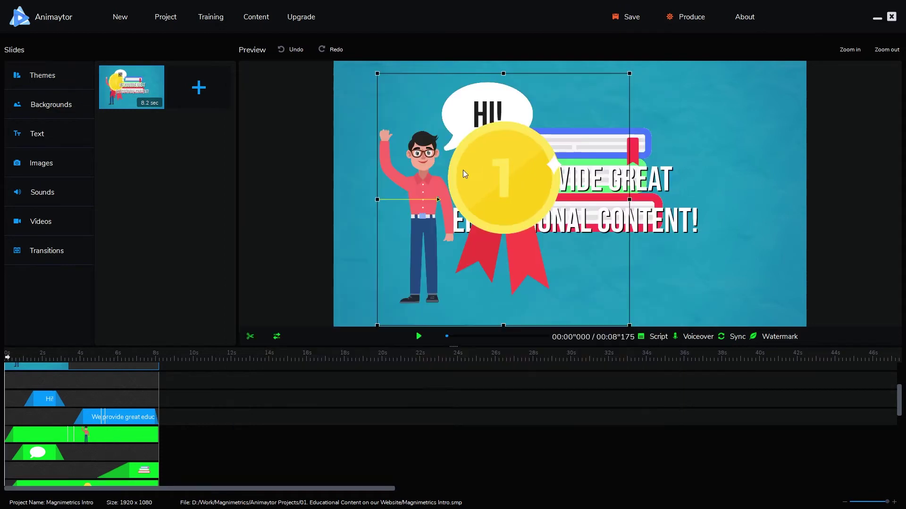
Step: Shrink the medal, place it beside the character's head overlapping the speech bubble, and start its clip at about 6.5 seconds
left_click_drag(613, 66, 529, 108)
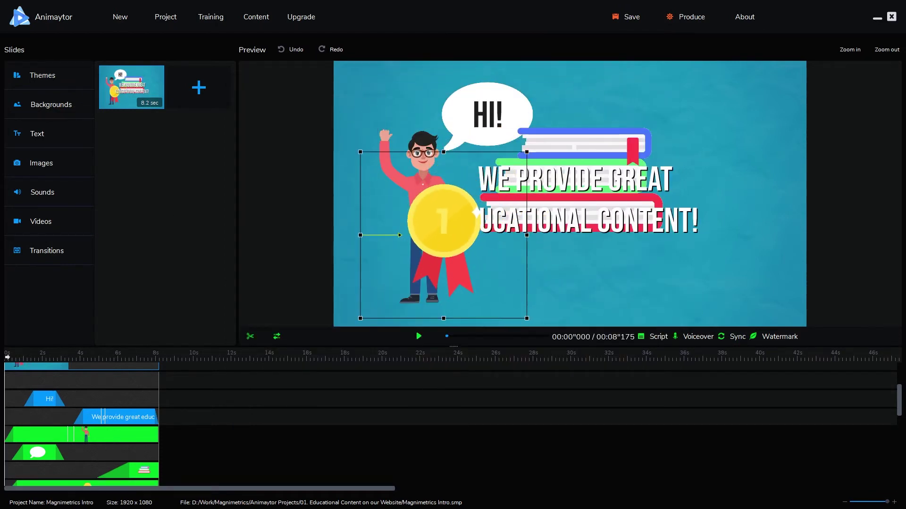
left_click_drag(435, 232, 458, 146)
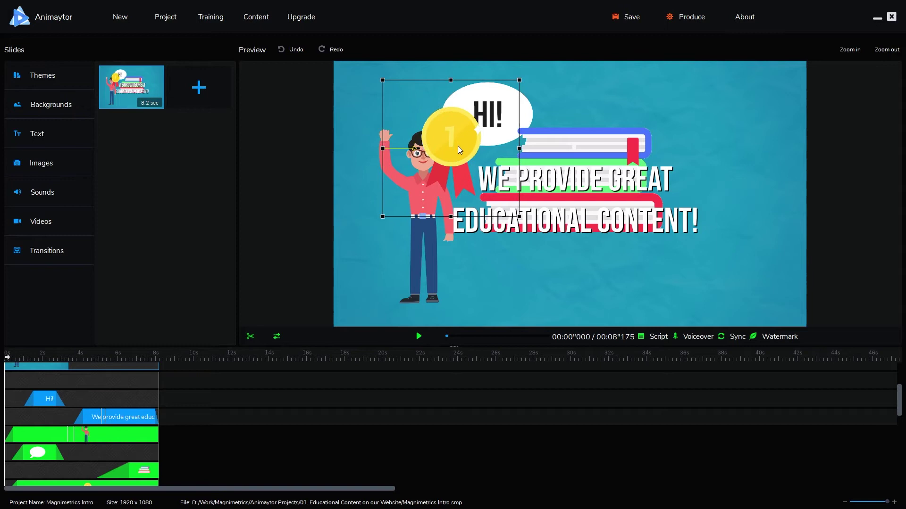
scroll(85, 429, "down", 2)
scroll(85, 430, "down", 2)
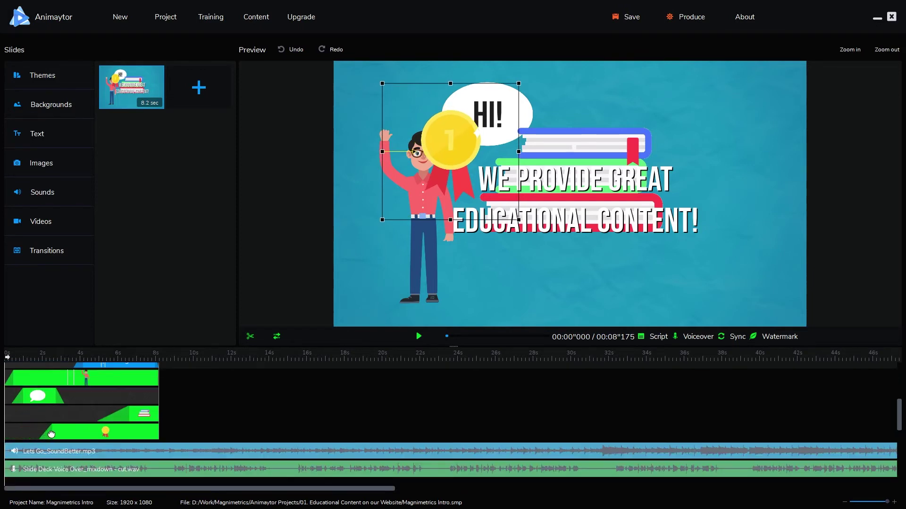
left_click_drag(132, 431, 137, 432)
scroll(122, 429, "up", 4)
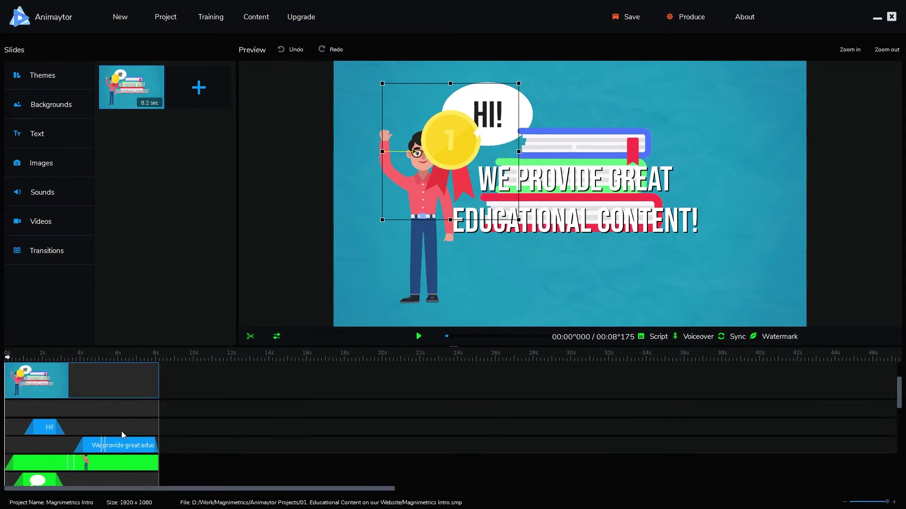
scroll(106, 433, "down", 1)
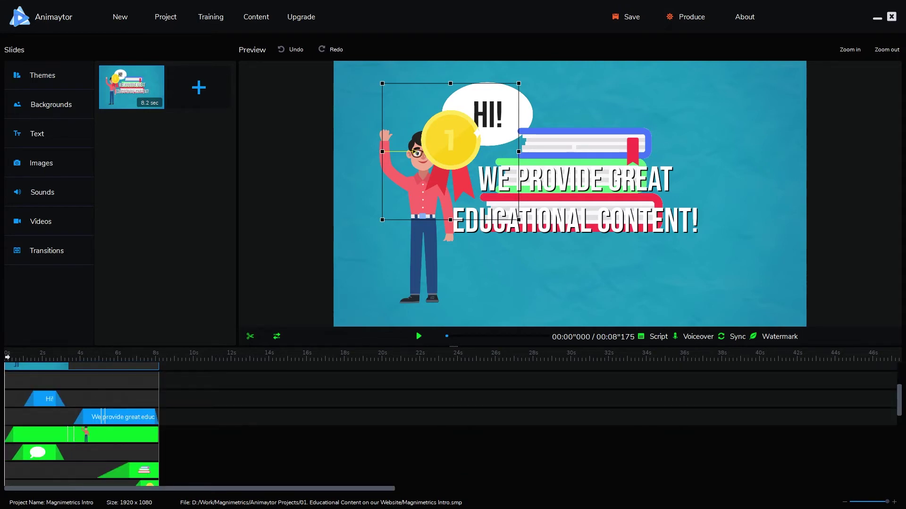
Step: Add the slidelines5.gif effect from the local Effects category to the slide's image box
left_click(400, 230)
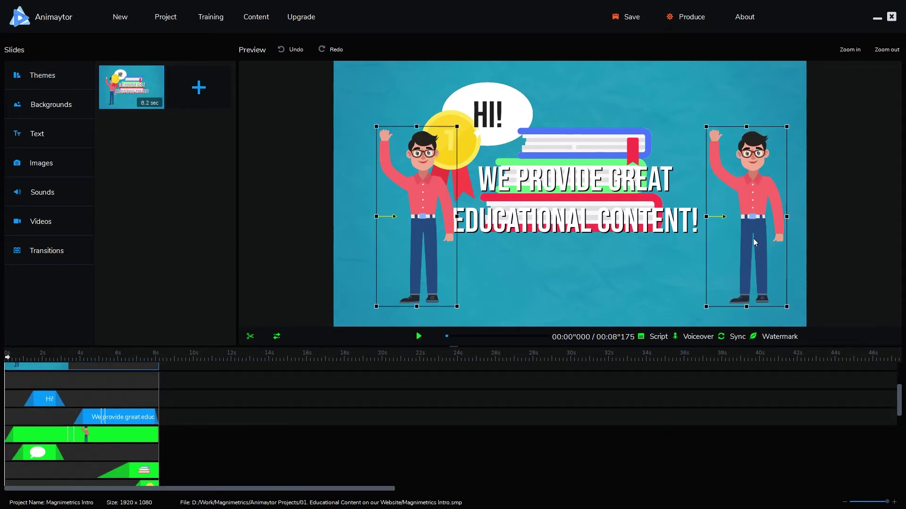
left_click(48, 163)
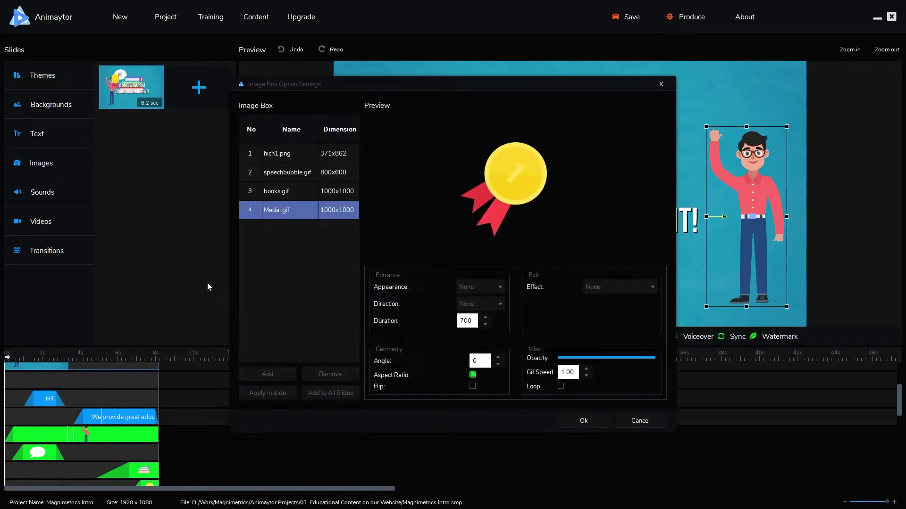
left_click(271, 374)
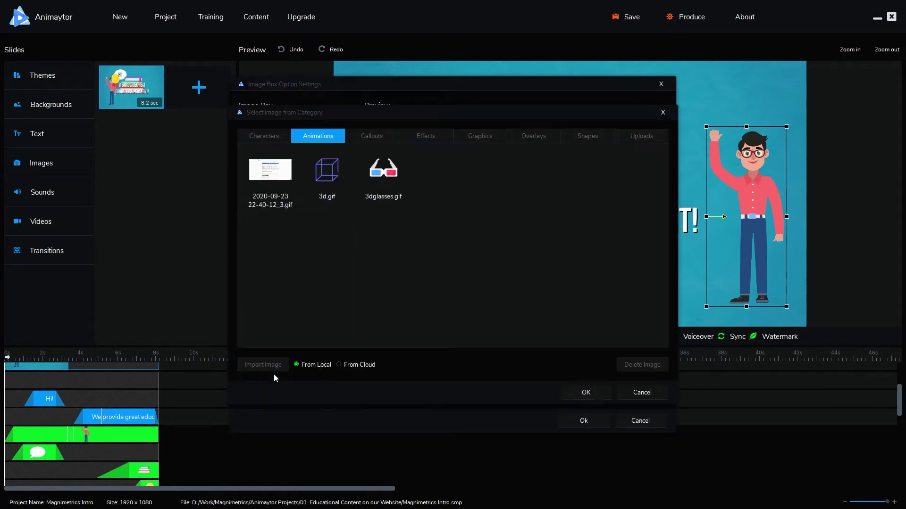
left_click(443, 135)
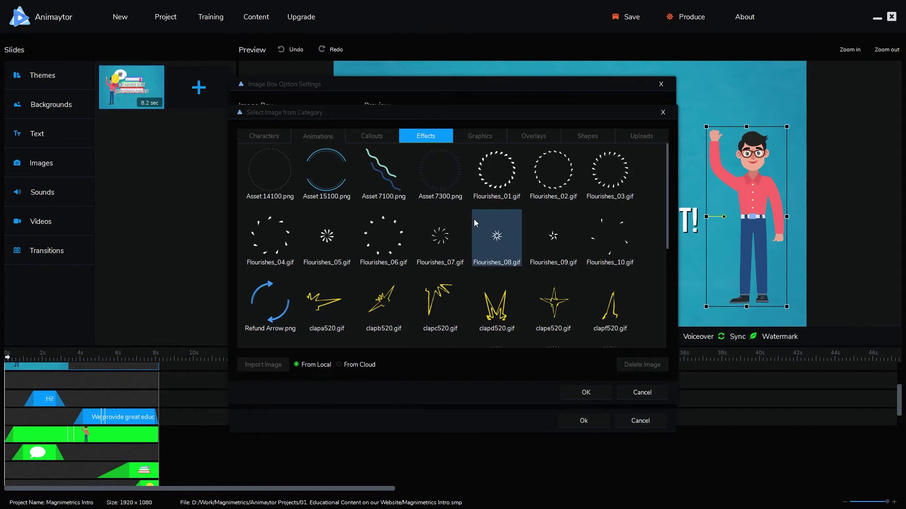
scroll(467, 236, "down", 10)
left_click(443, 264)
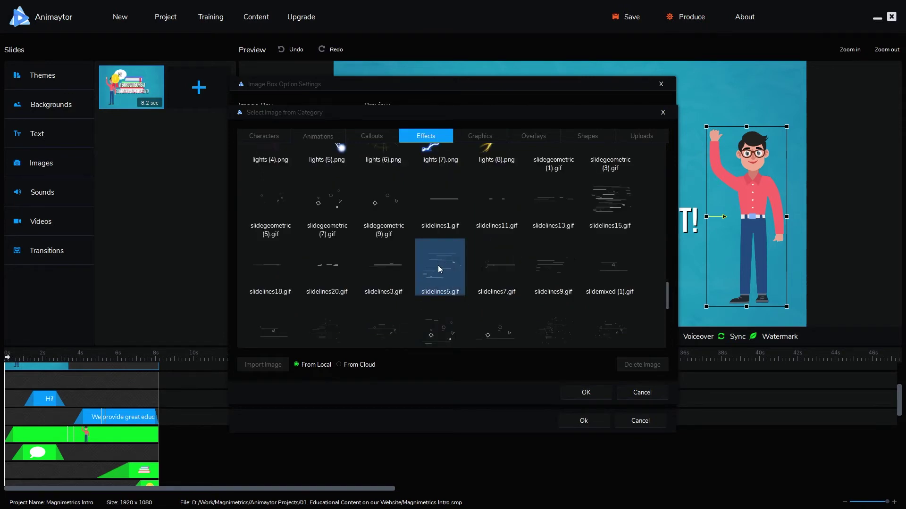
left_click(586, 392)
Step: Set slidelines5.gif to an entrance duration of 200 and a gif speed of 3.50, and apply the settings
type("200")
double_click(568, 373)
type("3")
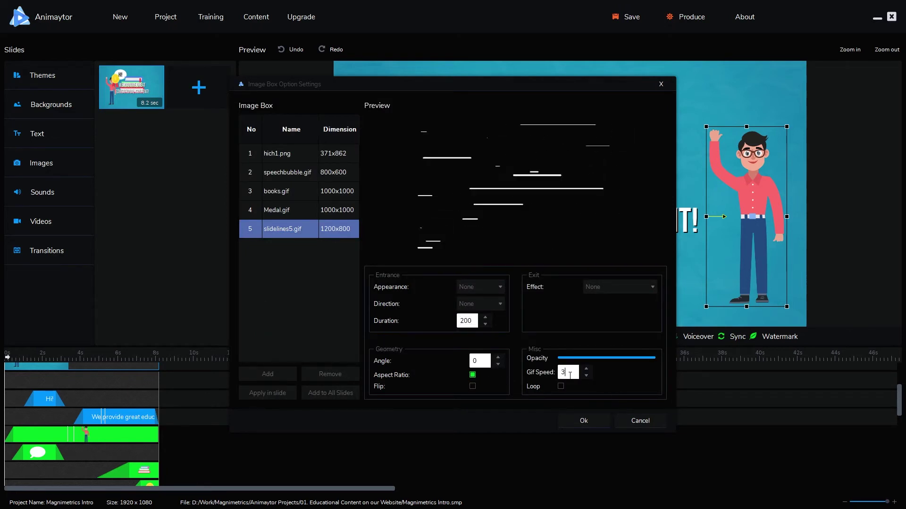
type(".50")
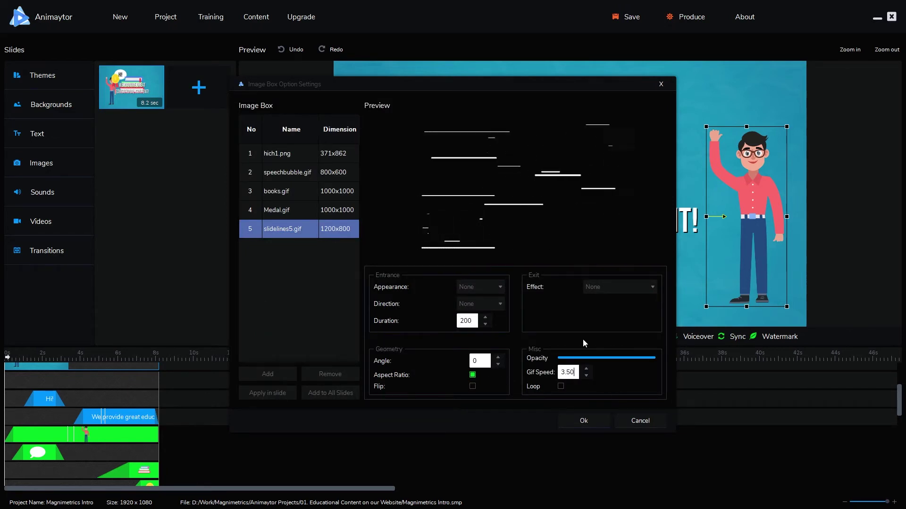
left_click(585, 421)
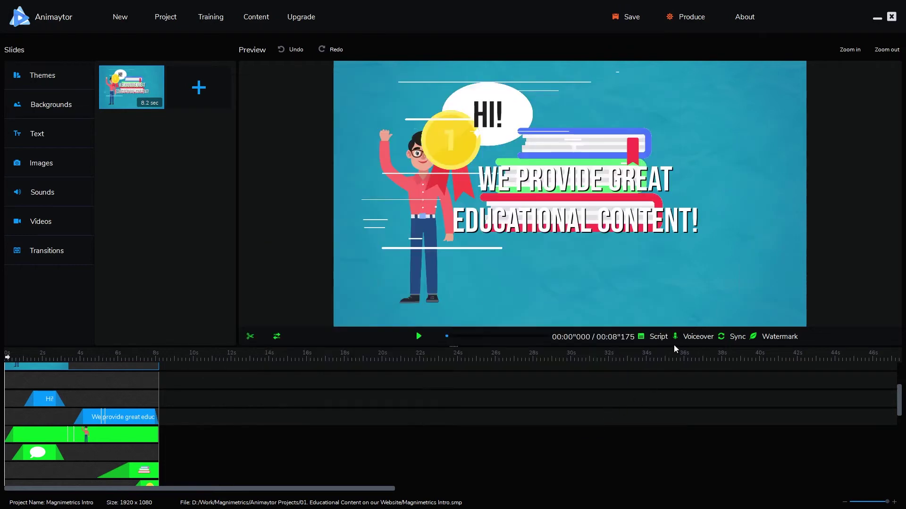
Step: Place the slide lines effect over the educational content text and books, and start its clip at about 3.6 seconds
left_click(415, 81)
left_click_drag(511, 112, 505, 128)
left_click(406, 163)
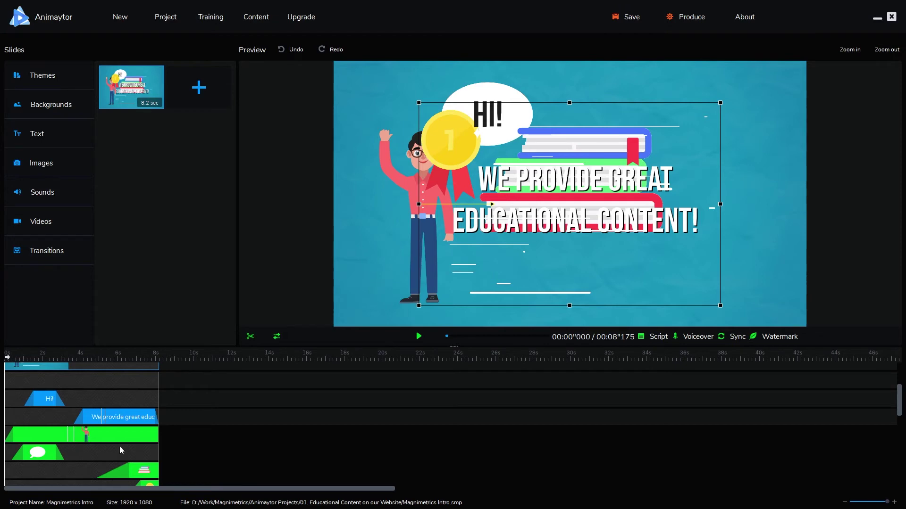
scroll(121, 451, "down", 3)
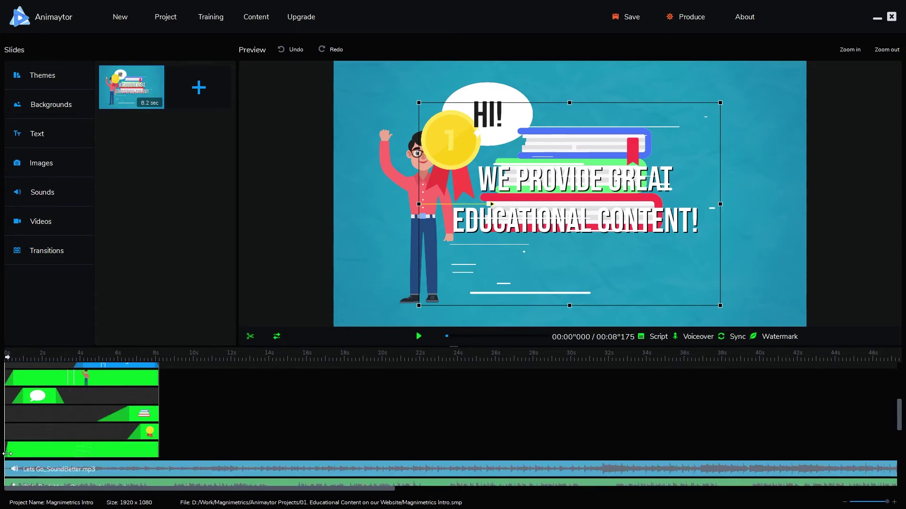
left_click_drag(7, 452, 73, 447)
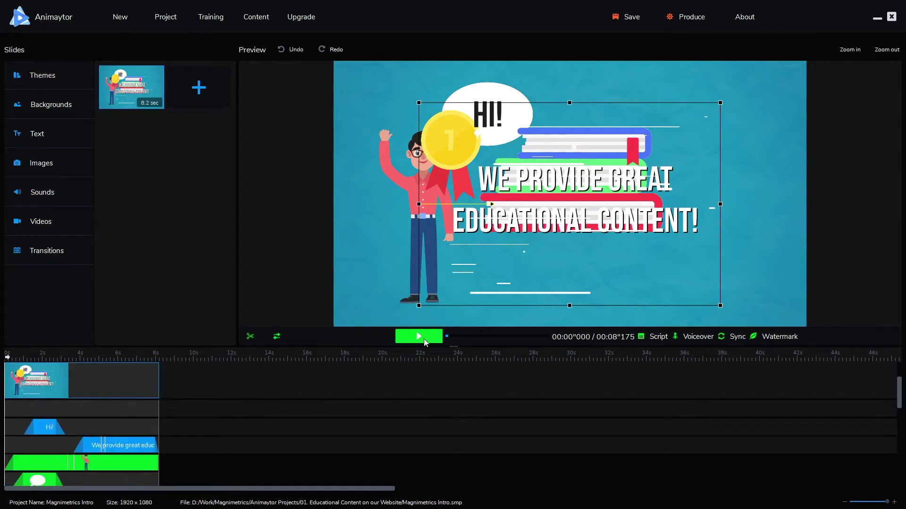
Step: Preview the slide and shrink the books animation slightly, keeping it centred over the educational content text
left_click(424, 339)
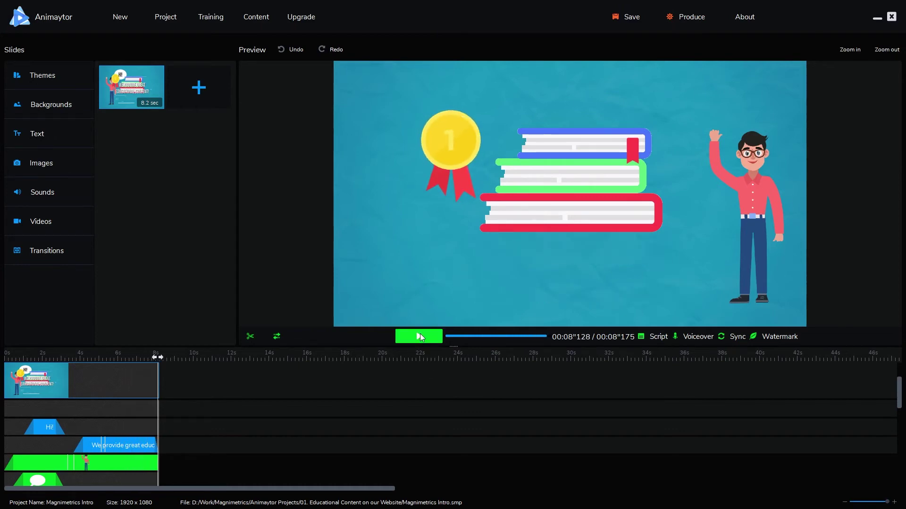
left_click(616, 121)
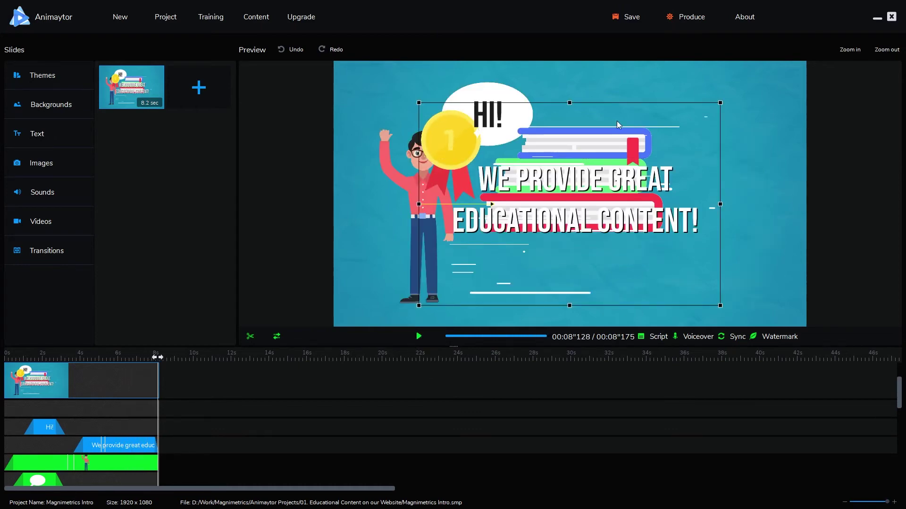
left_click_drag(698, 312, 665, 279)
left_click_drag(560, 174, 573, 182)
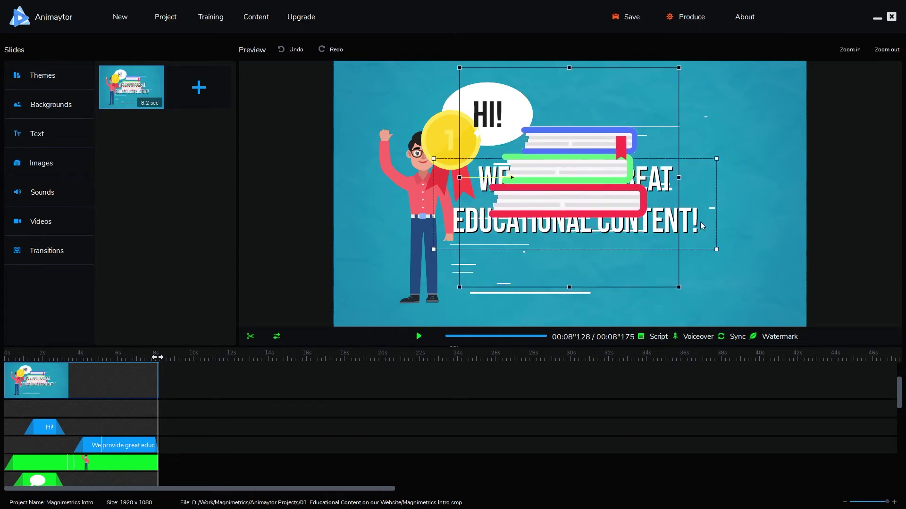
Step: Nudge the educational content text's second state upward beneath the smaller books
left_click(689, 228)
key("ctrl+d")
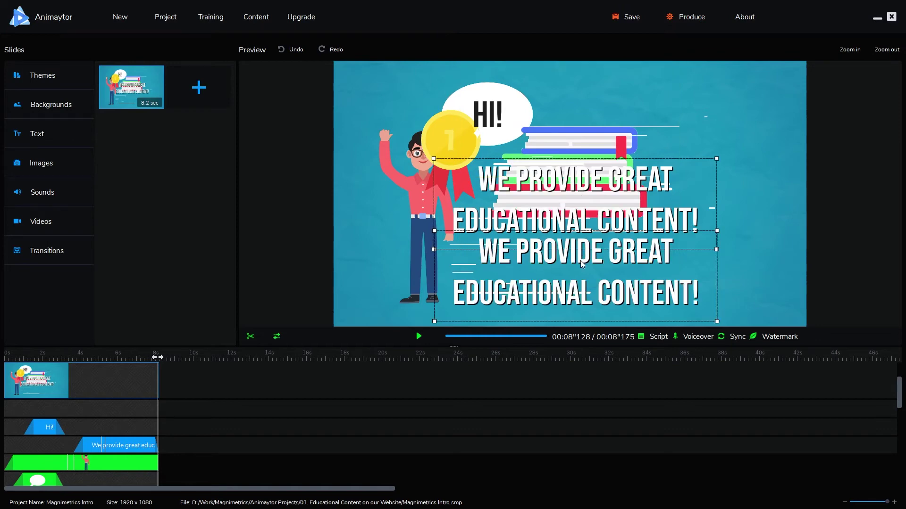
key("Up")
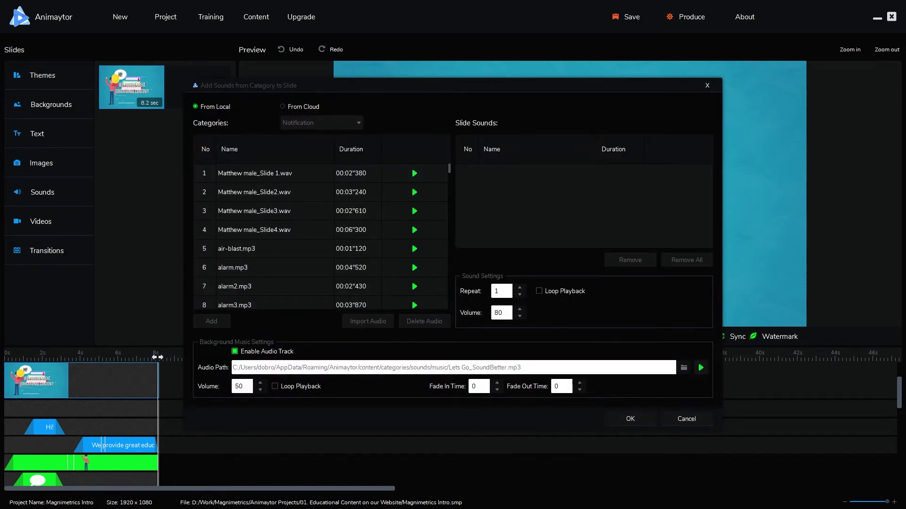
Step: Open the slide sounds settings, audition attache-case-close1.mp3 and add it to the slide sounds
left_click(262, 197)
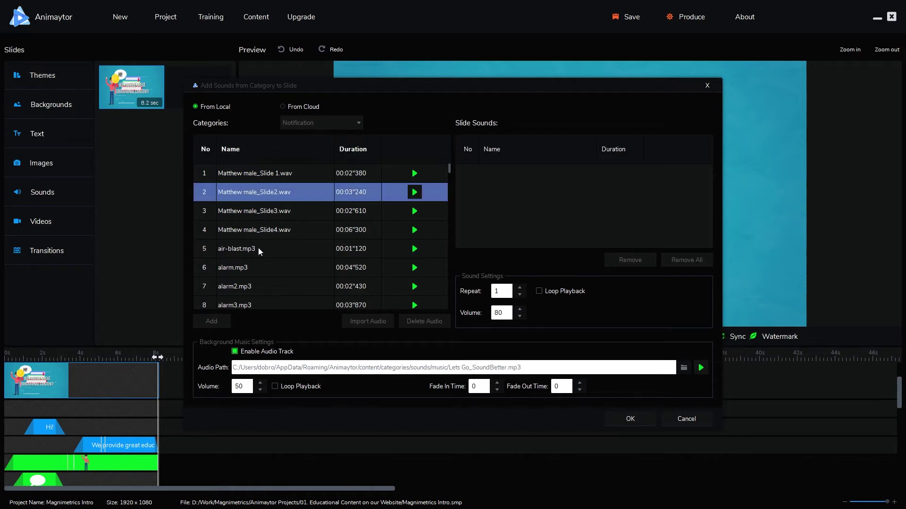
scroll(259, 304, "down", 3)
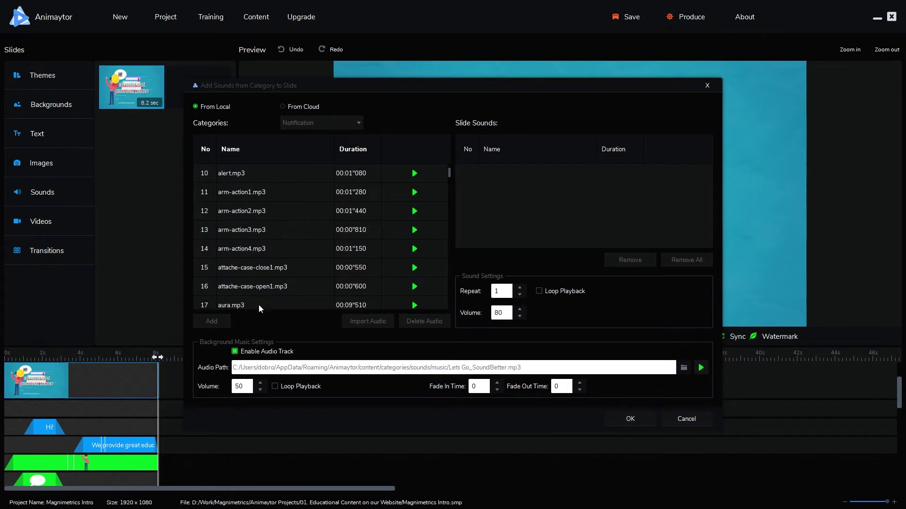
left_click(272, 269)
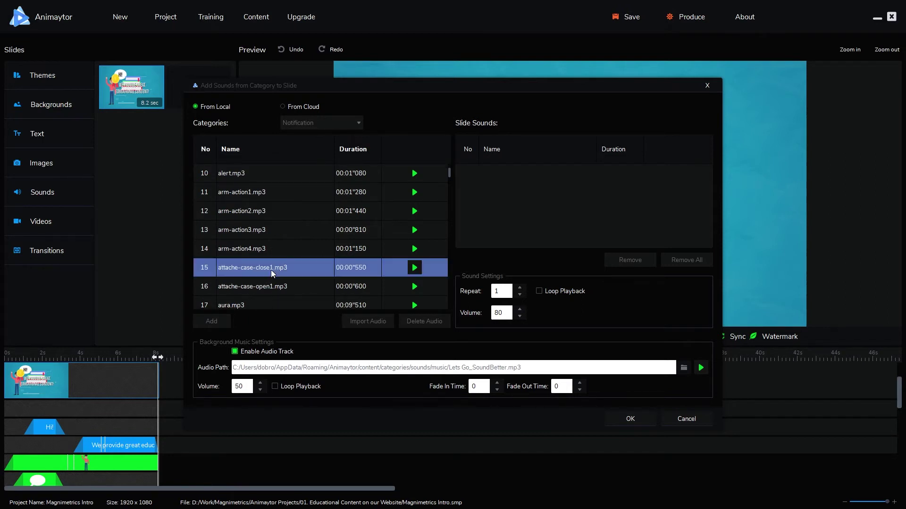
left_click(414, 268)
left_click(211, 321)
Step: Find cork-plug1.mp3 in the local Notification sounds, audition it and add it to the slide sounds
scroll(287, 281, "down", 1)
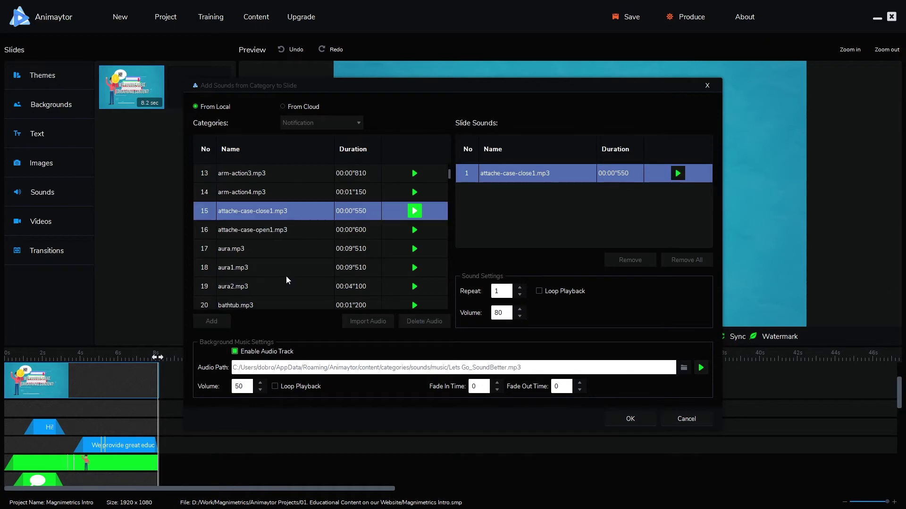
scroll(286, 280, "down", 2)
scroll(276, 256, "down", 5)
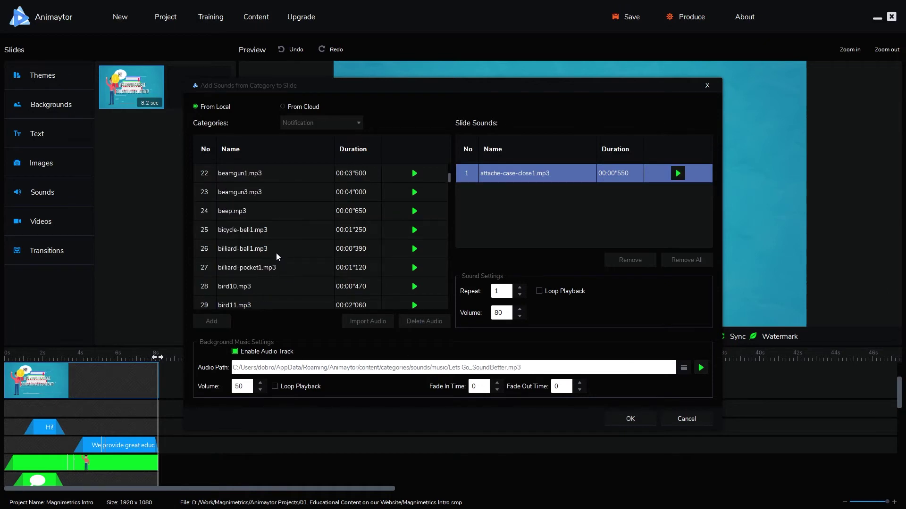
scroll(277, 256, "down", 5)
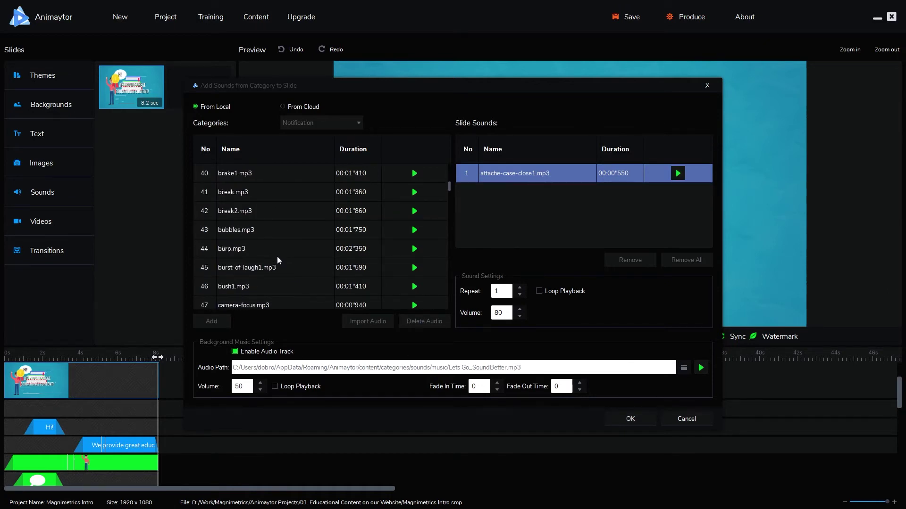
scroll(291, 276, "down", 1)
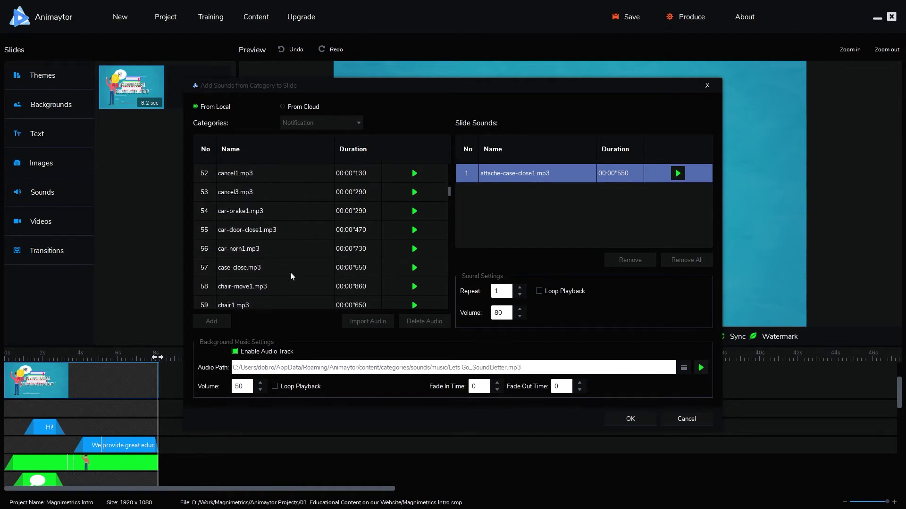
scroll(293, 273, "down", 4)
left_click(414, 268)
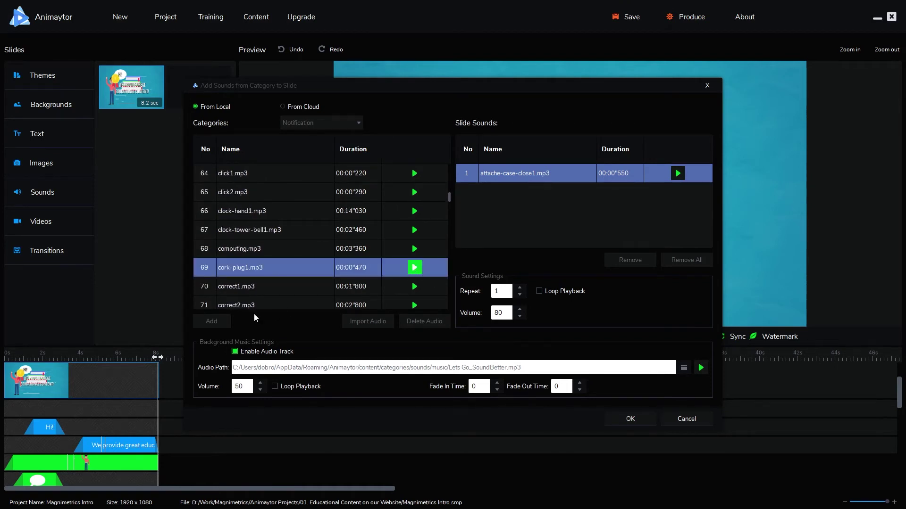
left_click(215, 322)
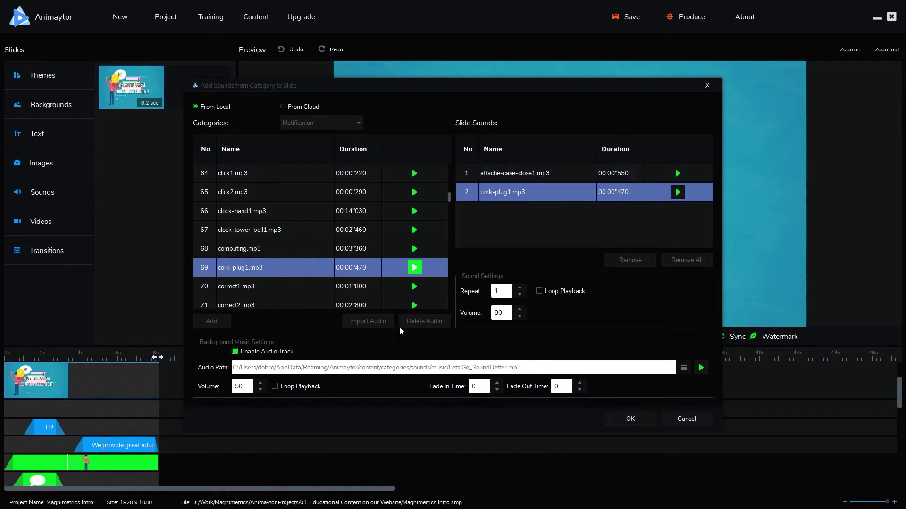
Step: Apply the two slide sounds and move their clips to about 5 s and 7 s on the timeline
left_click(629, 419)
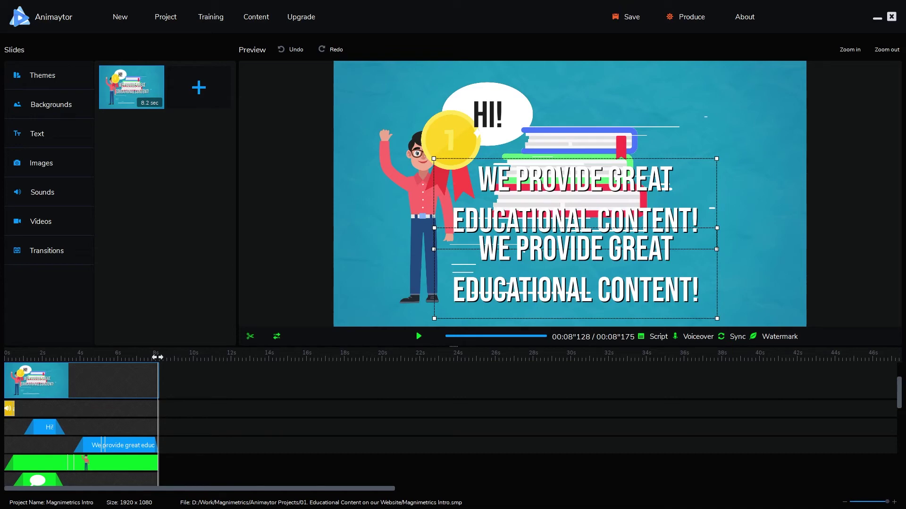
scroll(26, 420, "down", 3)
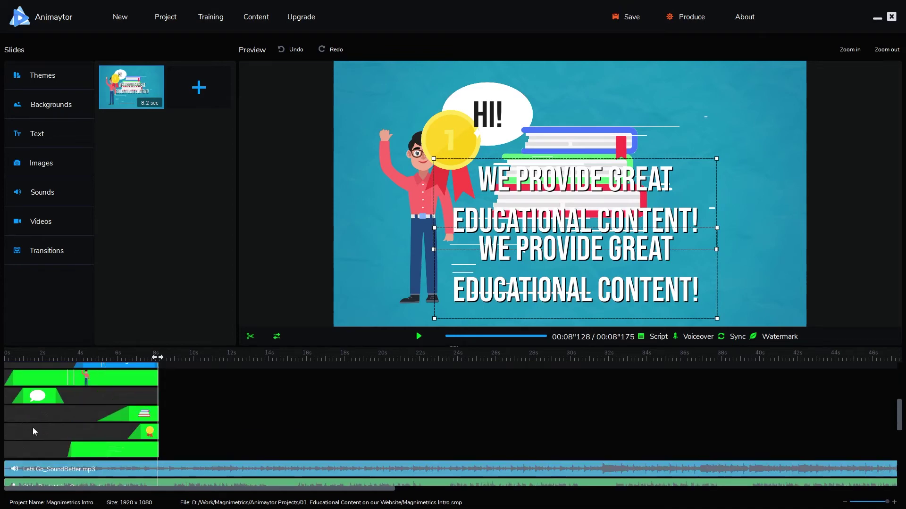
scroll(33, 432, "up", 3)
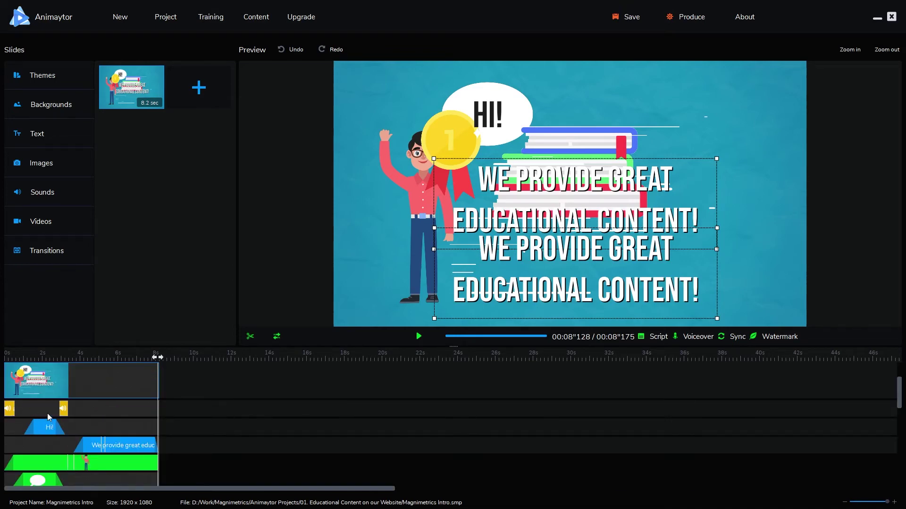
left_click_drag(14, 412, 139, 413)
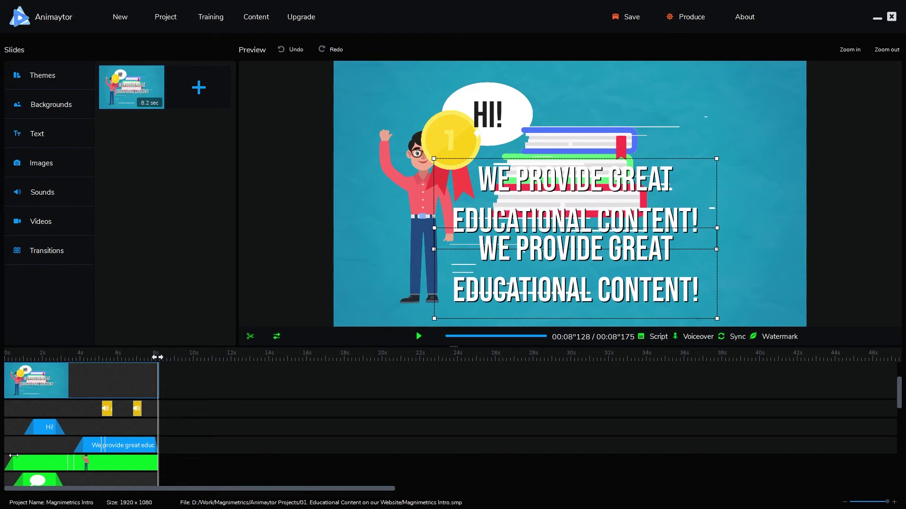
Step: Nudge the second sound clip slightly earlier to match the medal's entrance, and play the slide to check the timing
scroll(151, 444, "down", 2)
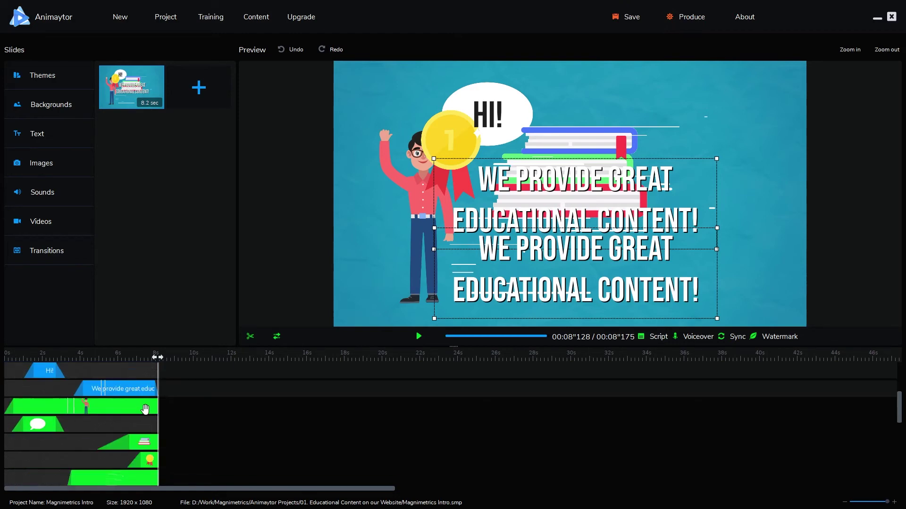
scroll(136, 425, "up", 1)
left_click_drag(140, 382, 136, 382)
left_click(411, 338)
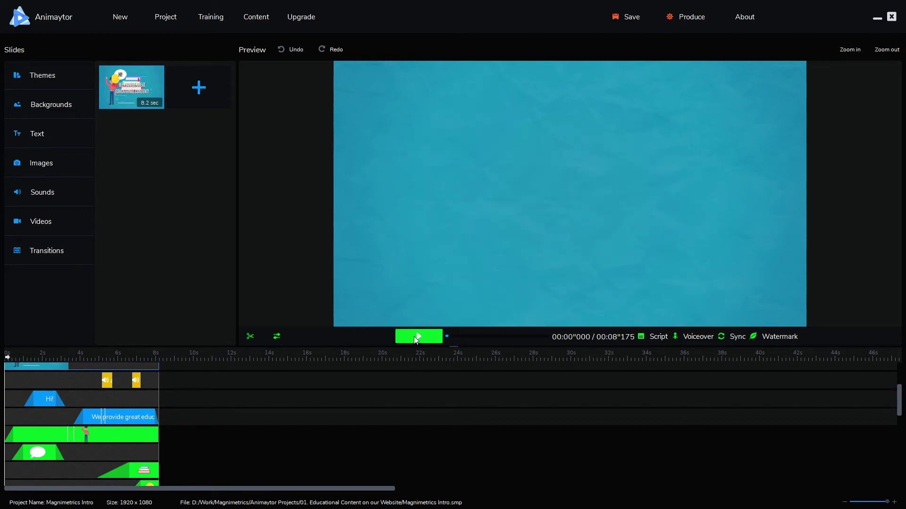
left_click(416, 338)
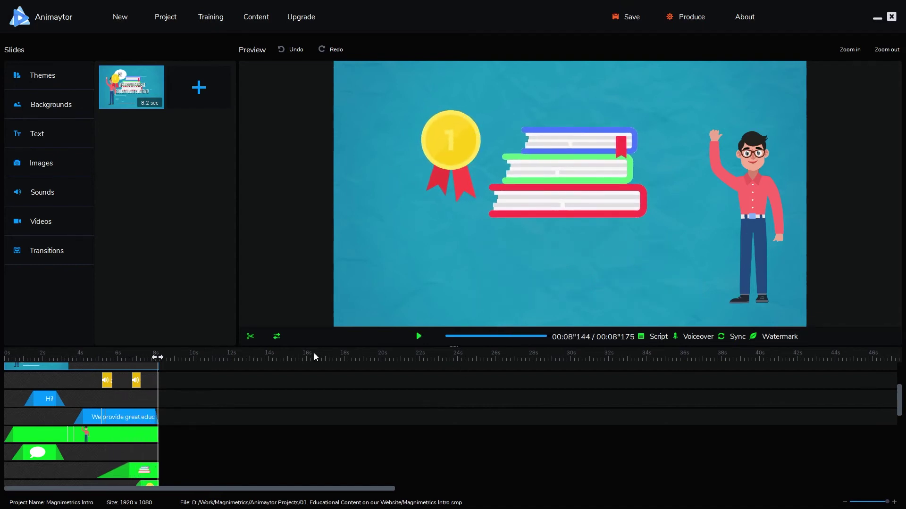
Step: Add a second slide and choose the Move Left transition effect for the first slide
left_click(199, 87)
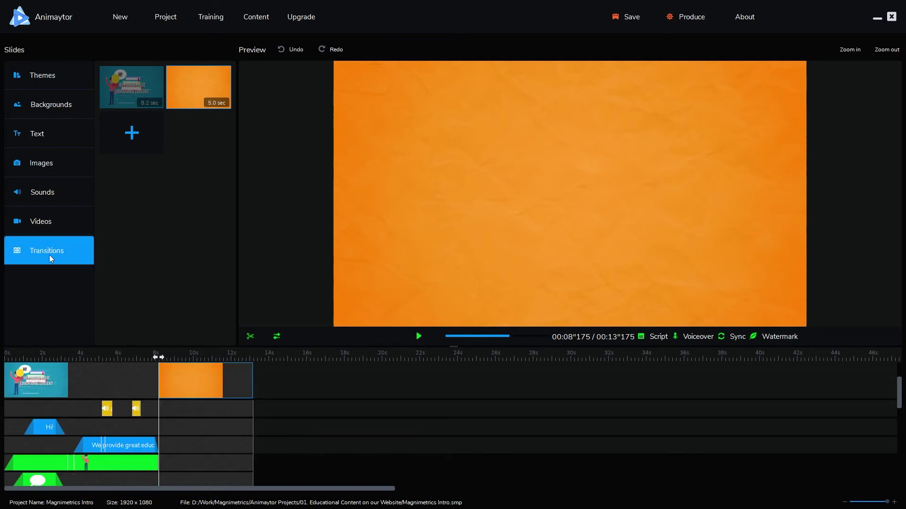
left_click(141, 375)
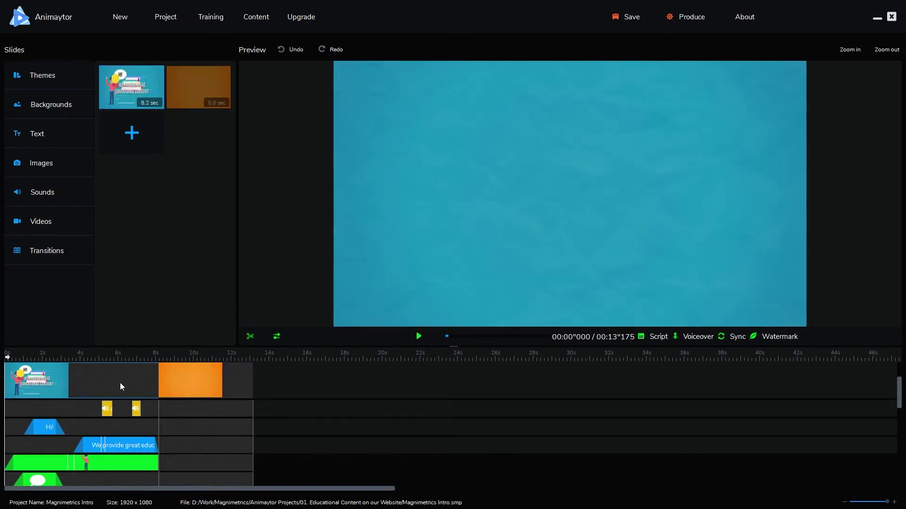
left_click(47, 255)
left_click(371, 144)
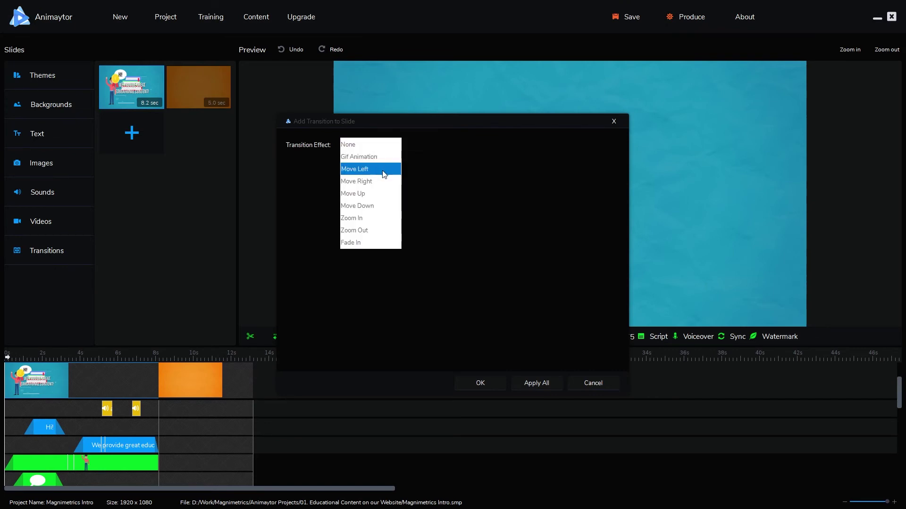
left_click(383, 173)
Step: Switch the first slide's transition to the GIF animation OTO Motion Transition 067.gif, apply it and preview the slide change
left_click(387, 144)
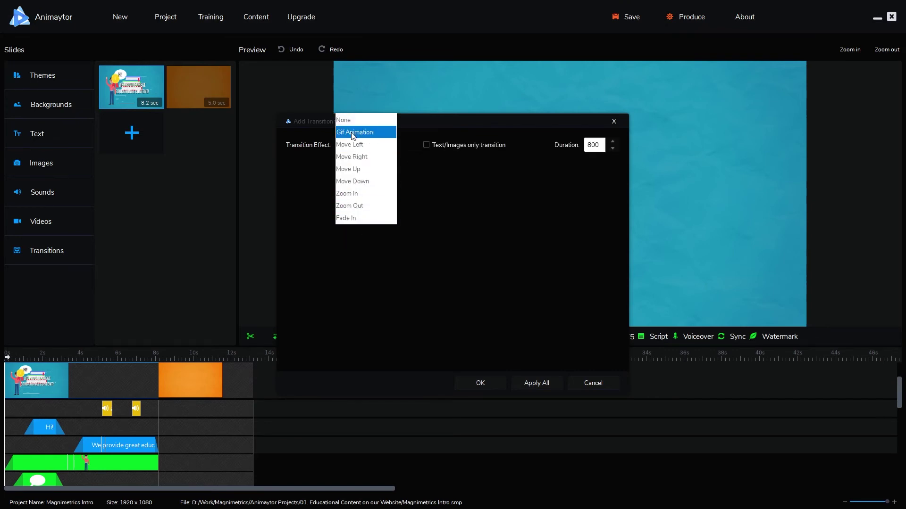
left_click(353, 134)
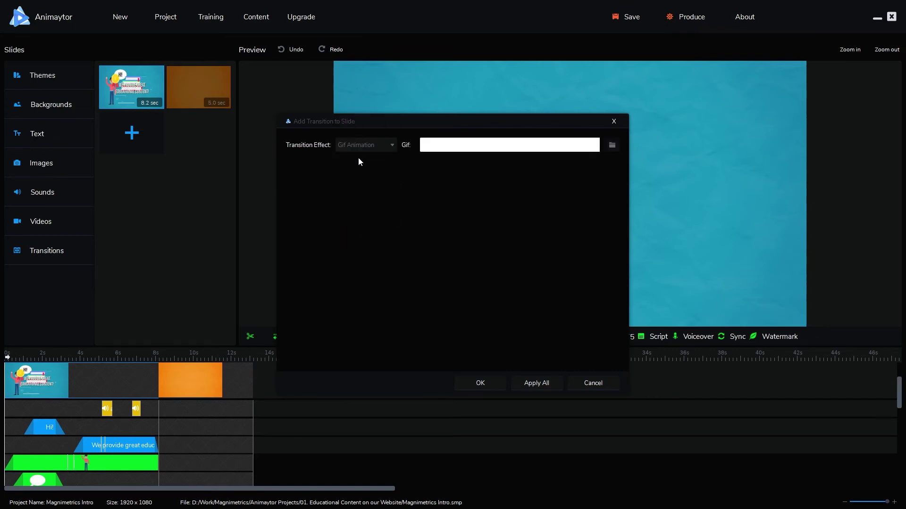
left_click(612, 146)
scroll(358, 263, "down", 5)
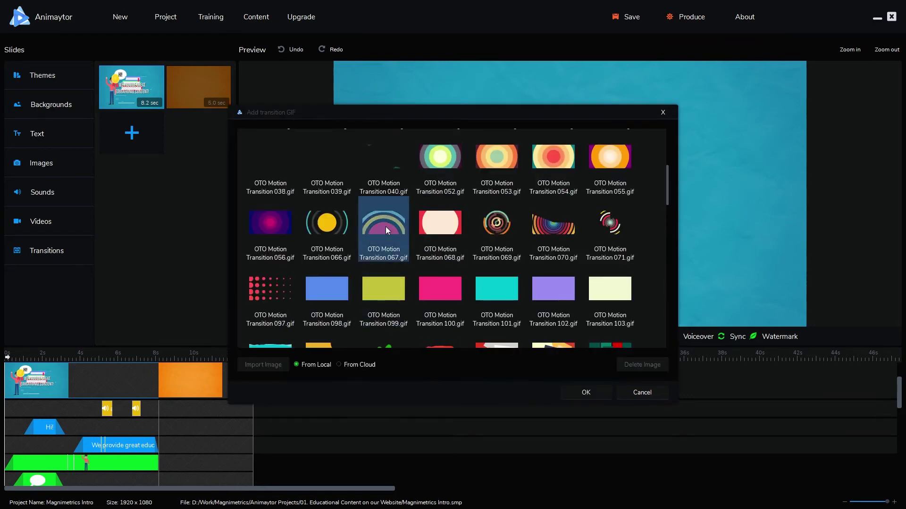
left_click(587, 392)
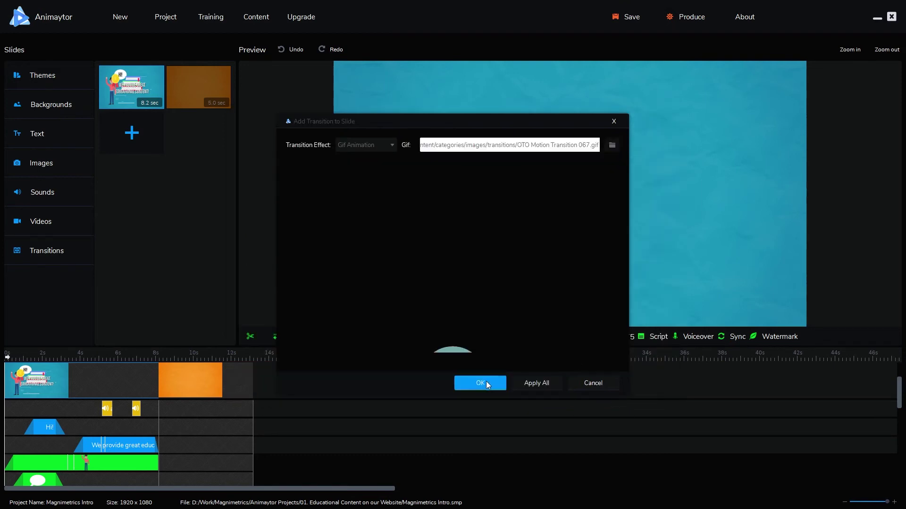
left_click(480, 383)
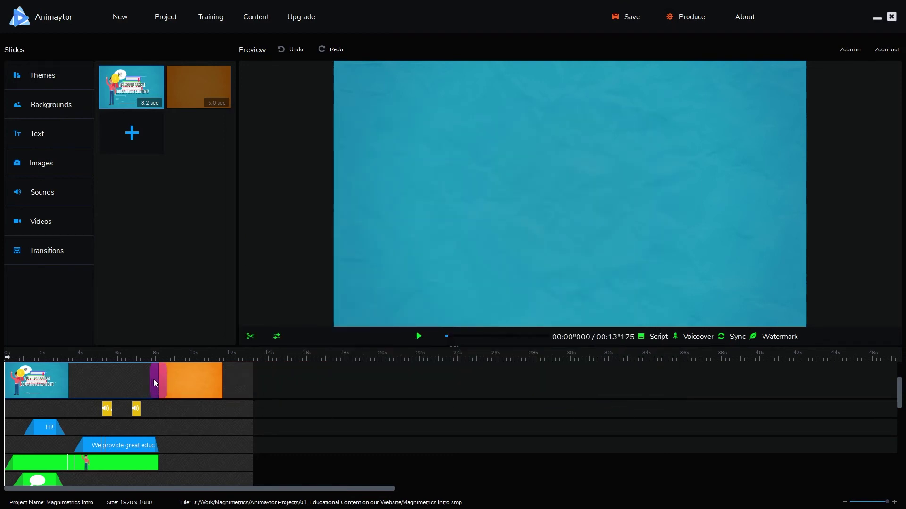
left_click(419, 336)
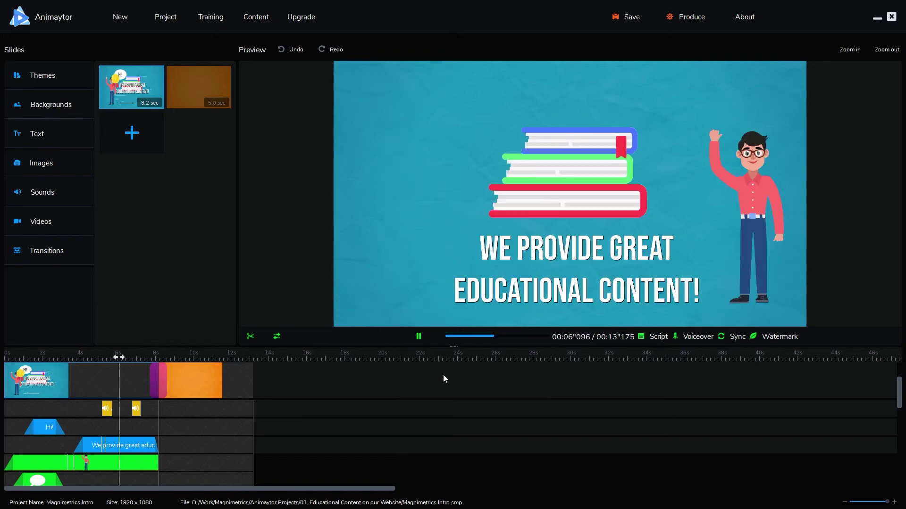
left_click(424, 338)
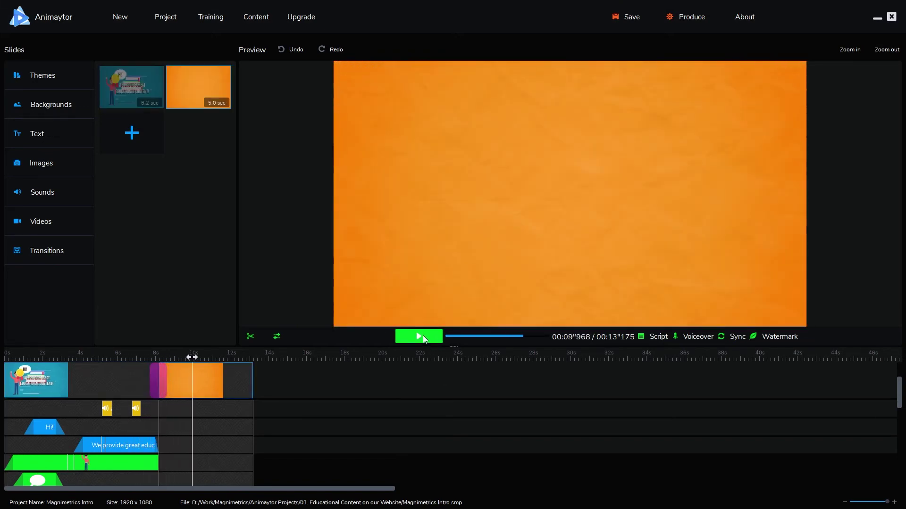
Step: Replace the first slide's GIF transition with the Move Up effect and preview it from about 7 s
left_click(84, 369)
left_click(50, 251)
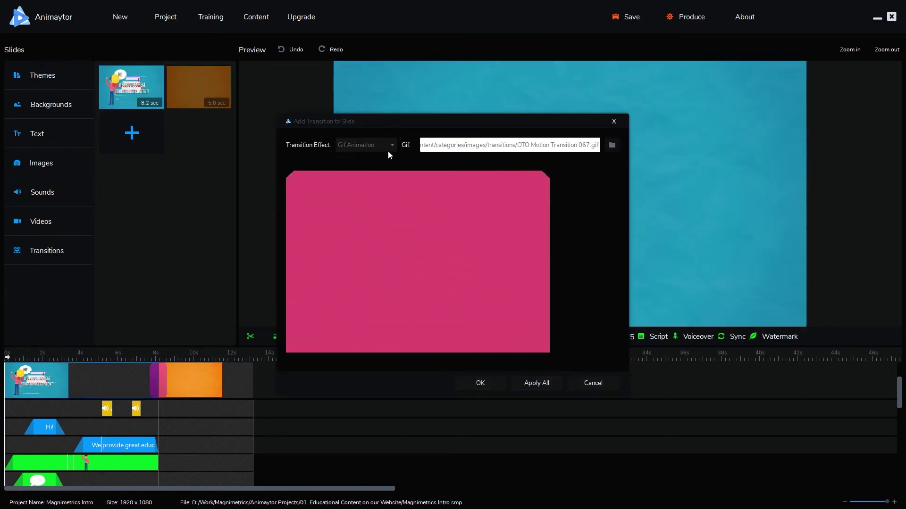
left_click(365, 144)
left_click(366, 182)
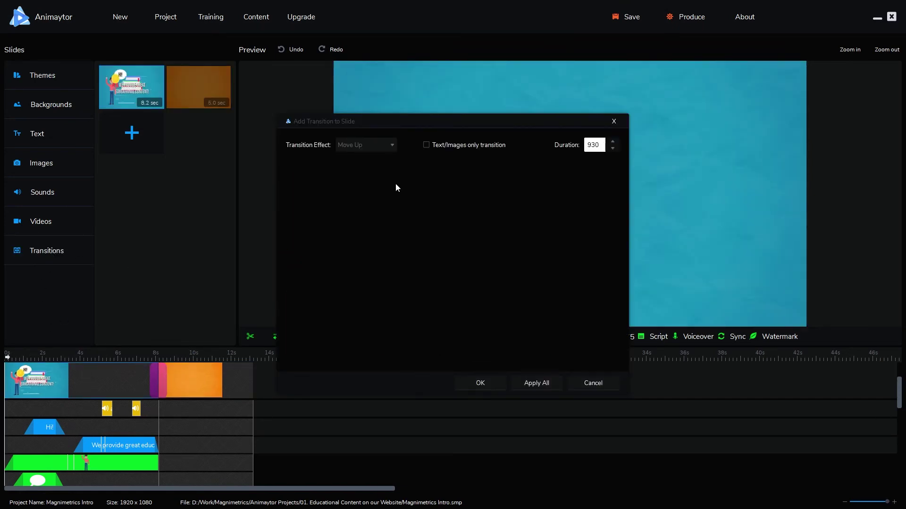
left_click(480, 383)
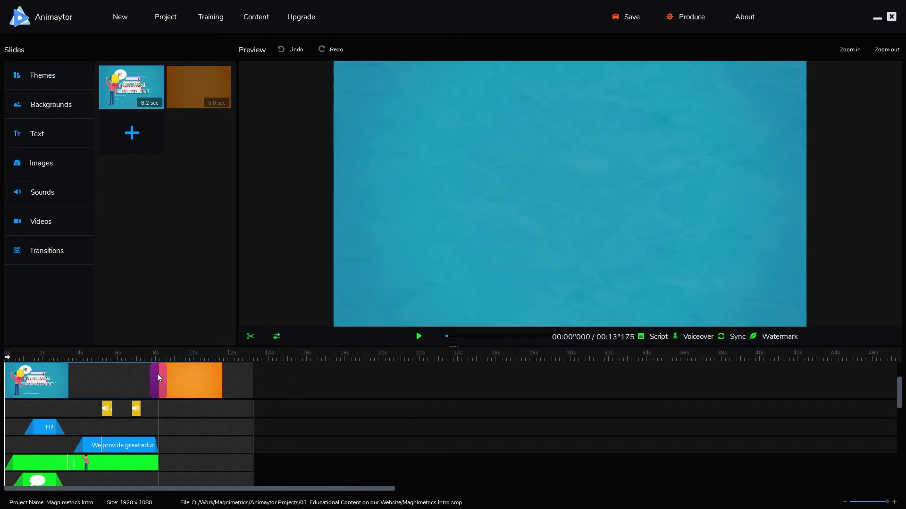
left_click(138, 356)
left_click(412, 337)
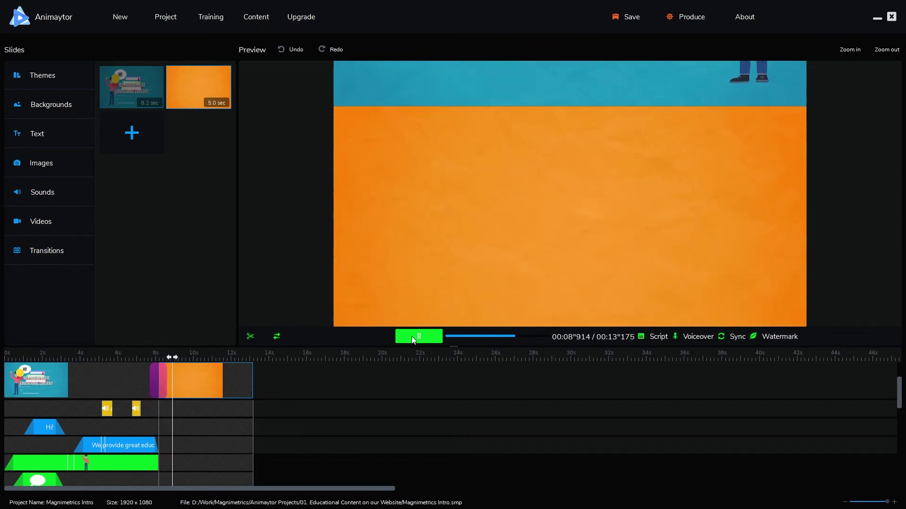
left_click(171, 388)
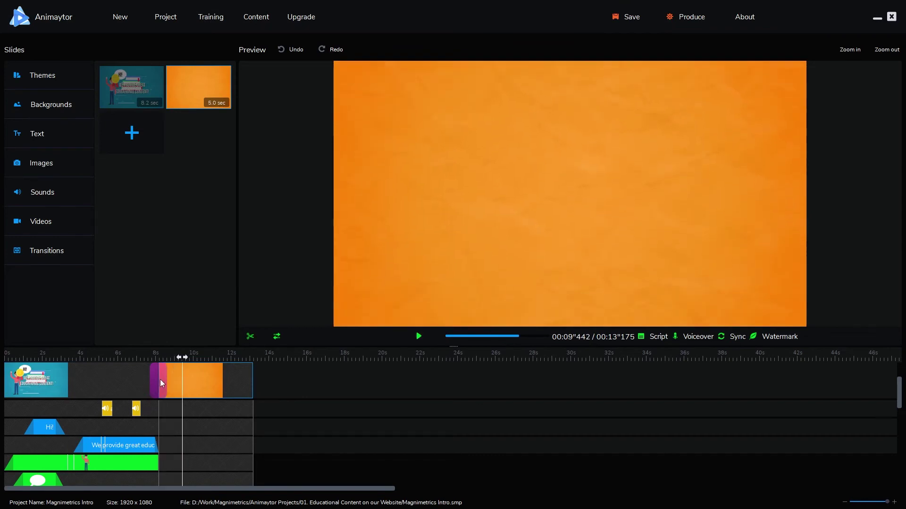
Step: Set the duration of the first slide's Move Up transition to 200
left_click(163, 380)
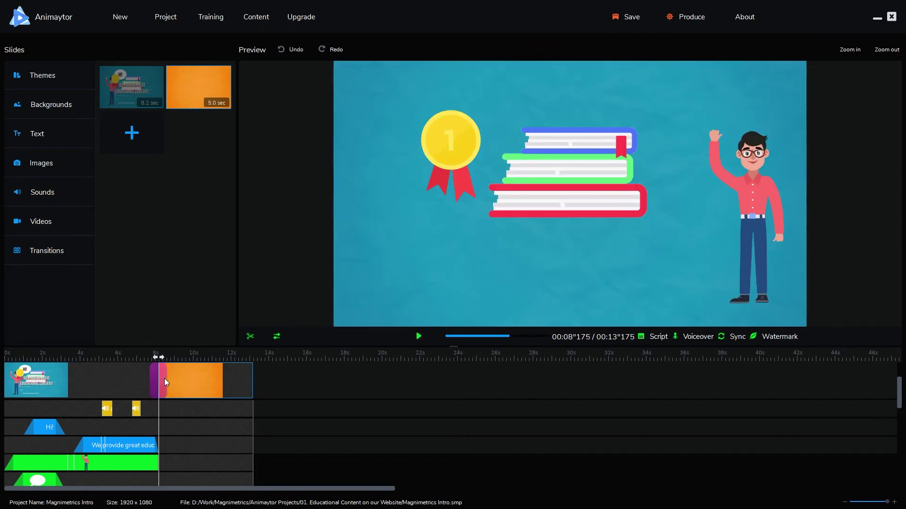
left_click(152, 380)
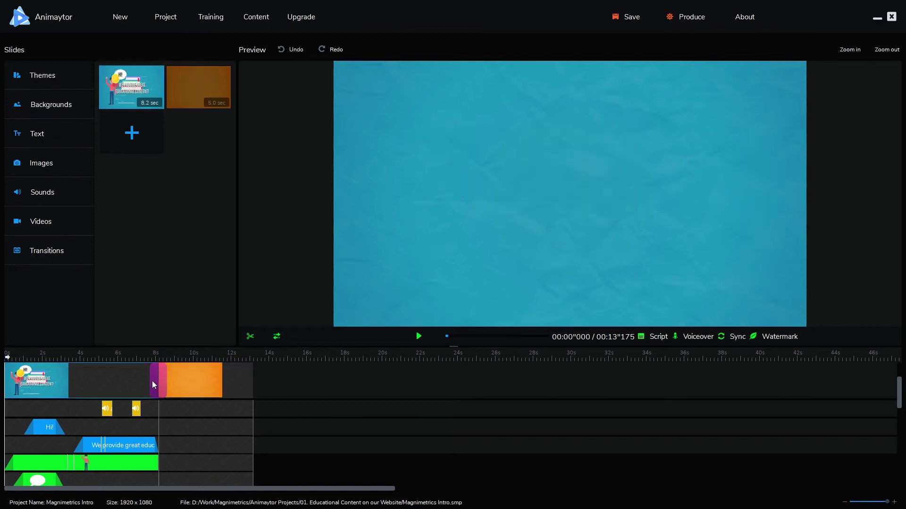
left_click(46, 250)
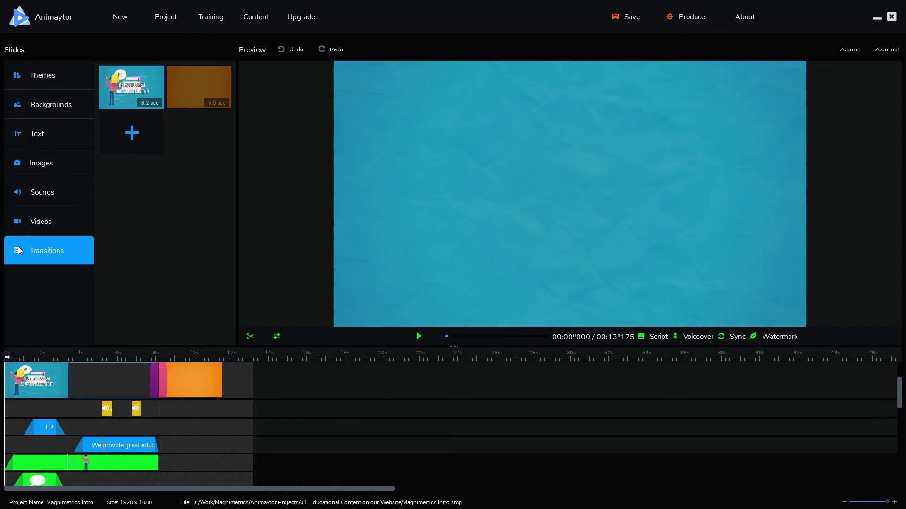
double_click(594, 147)
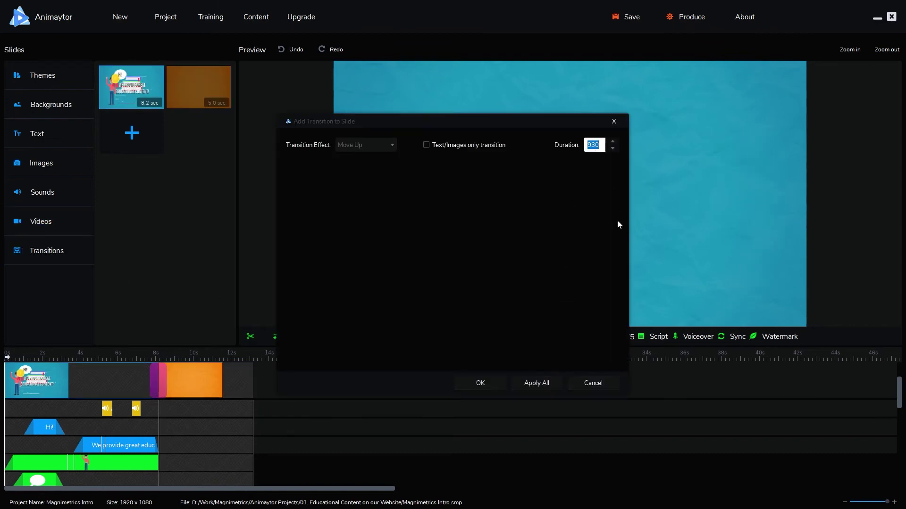
type("200")
left_click(495, 387)
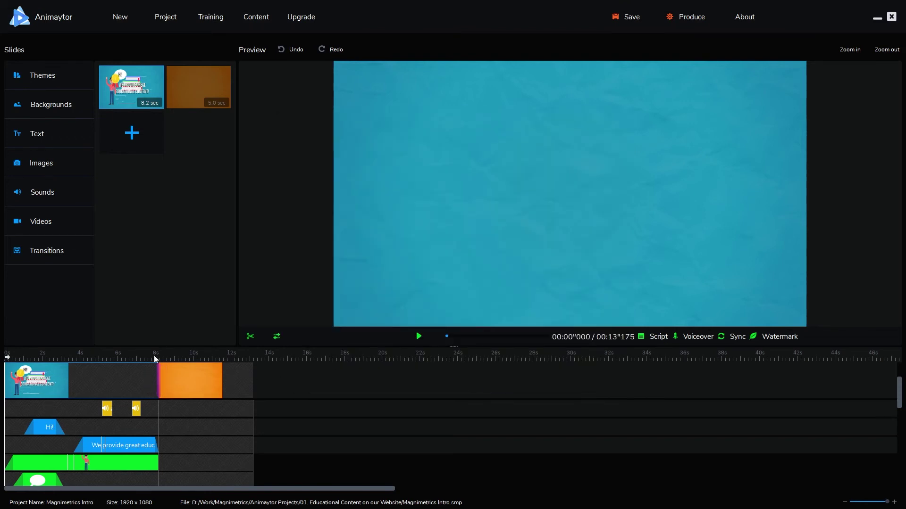
Step: Preview the shortened transition from about 7 s and look over the music and voiceover tracks
left_click_drag(156, 359, 134, 360)
left_click(428, 340)
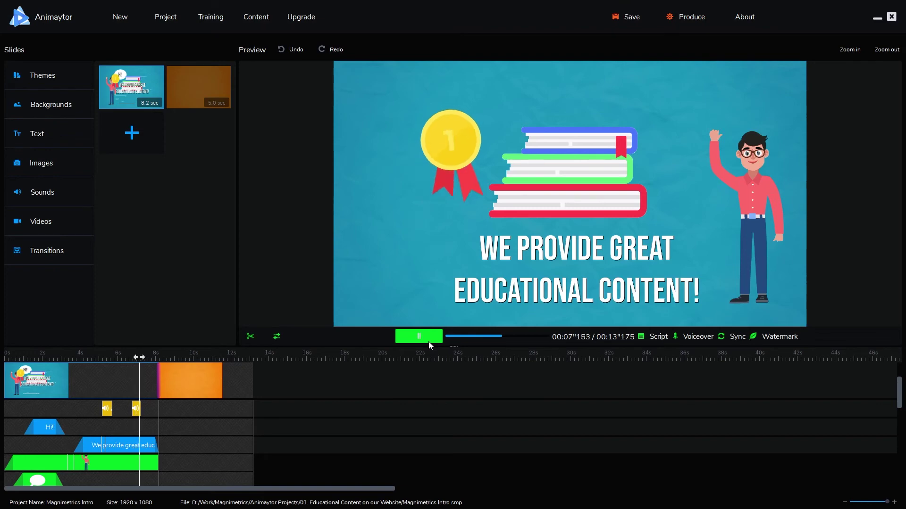
left_click(427, 336)
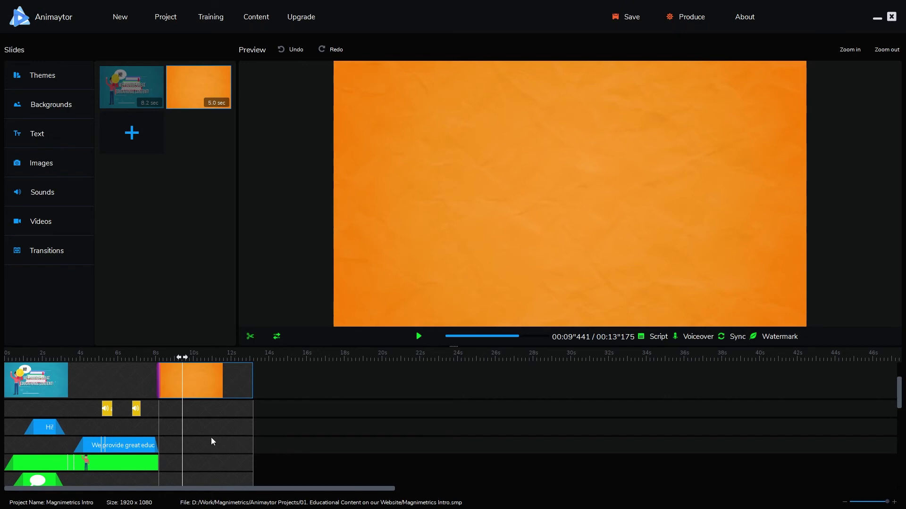
scroll(211, 437, "down", 3)
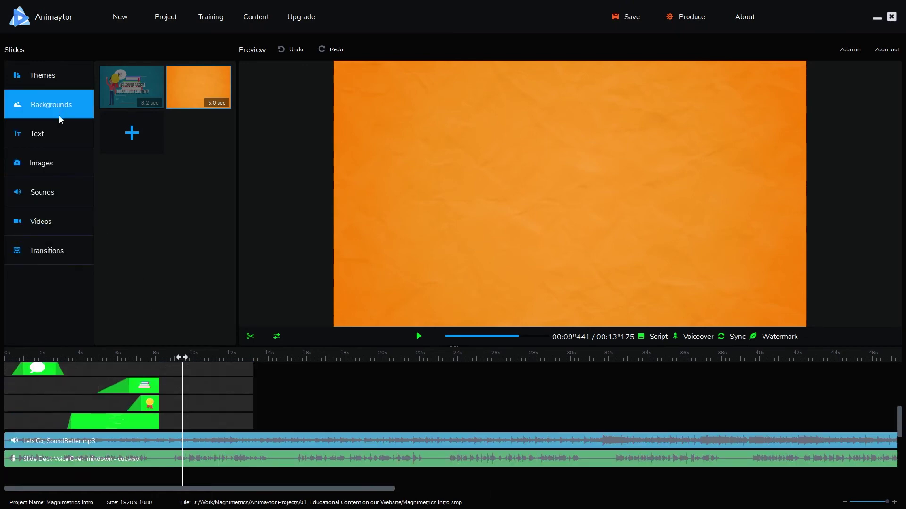
scroll(183, 421, "up", 3)
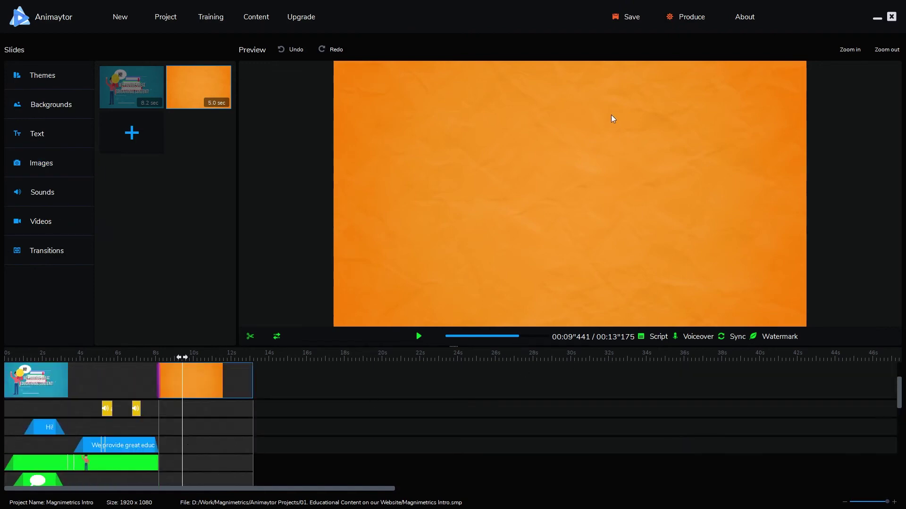
Step: Export the project as Test 1.mp4 in the 0. Export folder at High quality
left_click(684, 19)
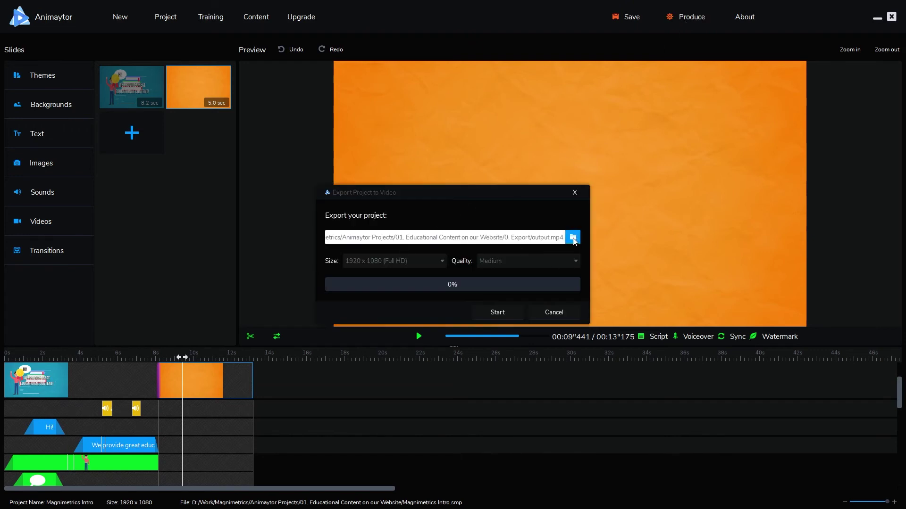
left_click(528, 261)
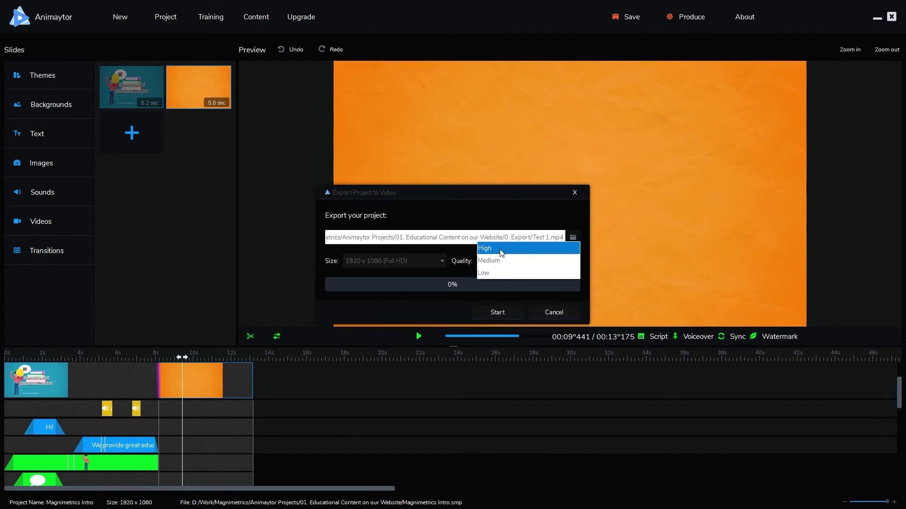
left_click(500, 246)
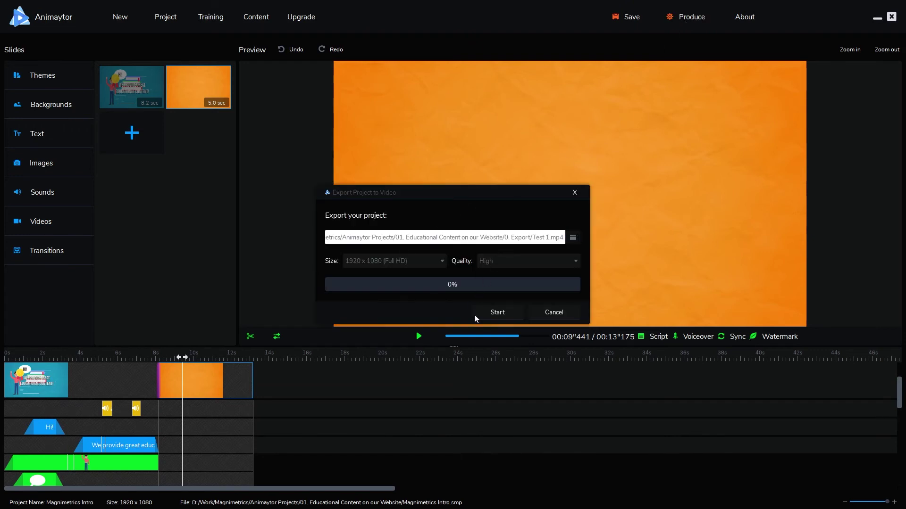
left_click(501, 312)
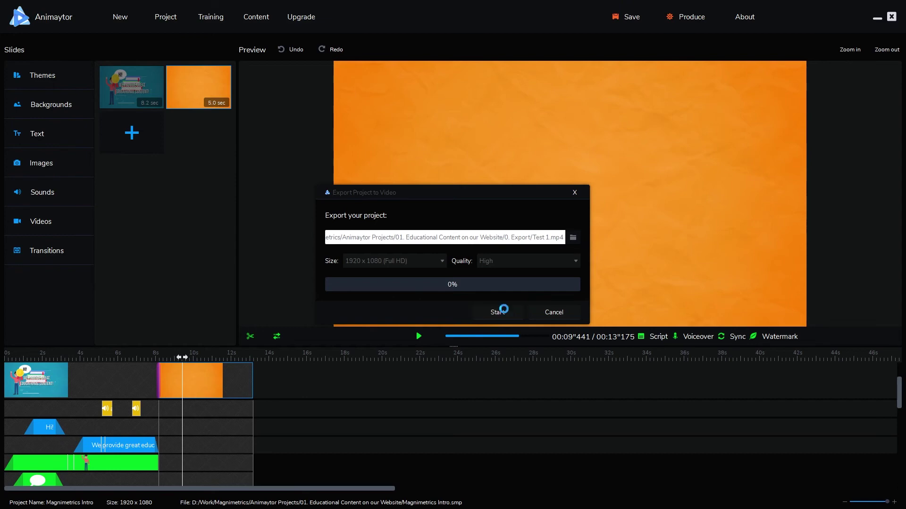